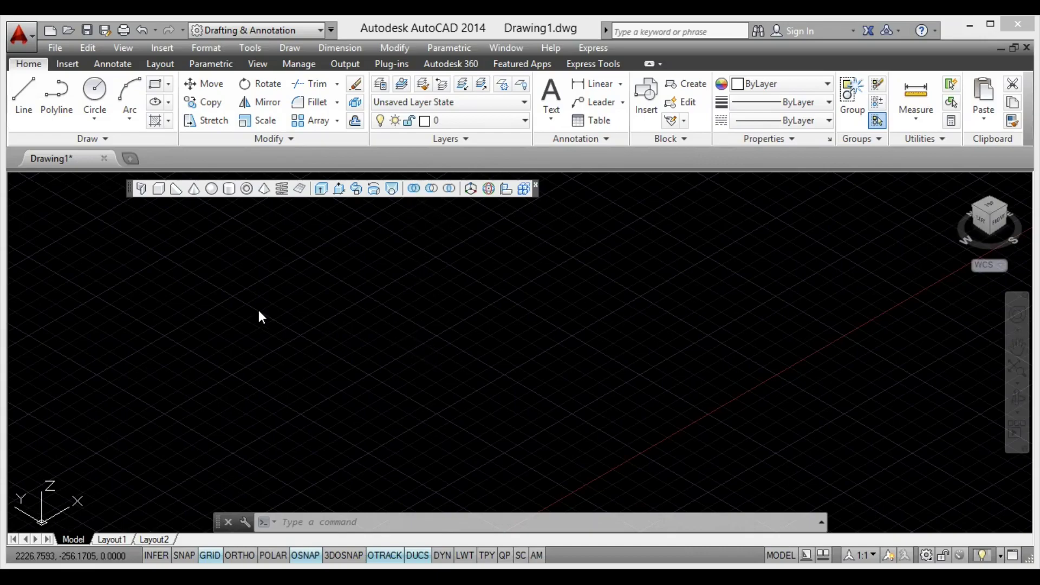
pyautogui.click(69, 59)
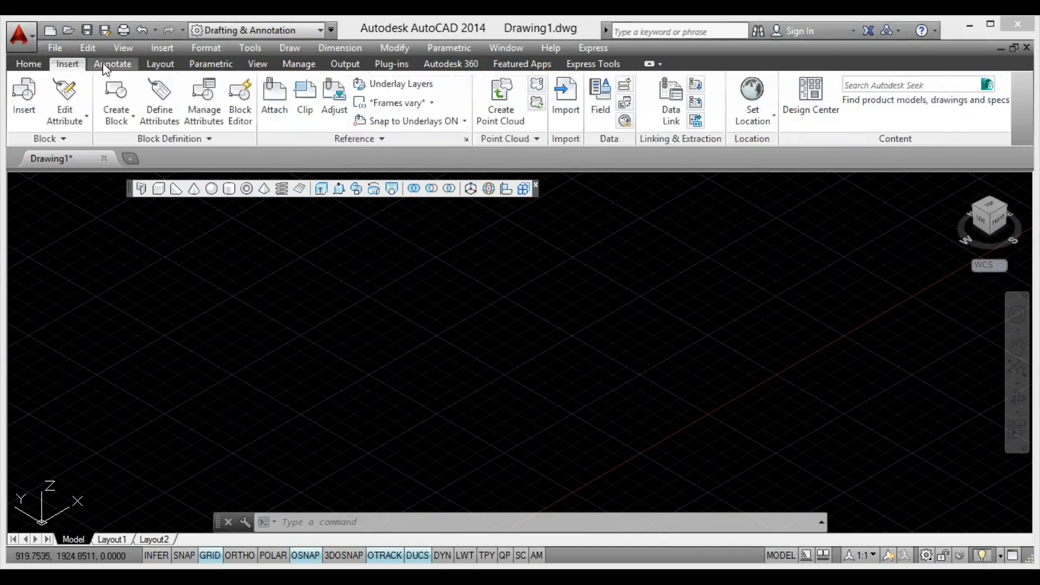
pyautogui.click(108, 65)
pyautogui.click(28, 63)
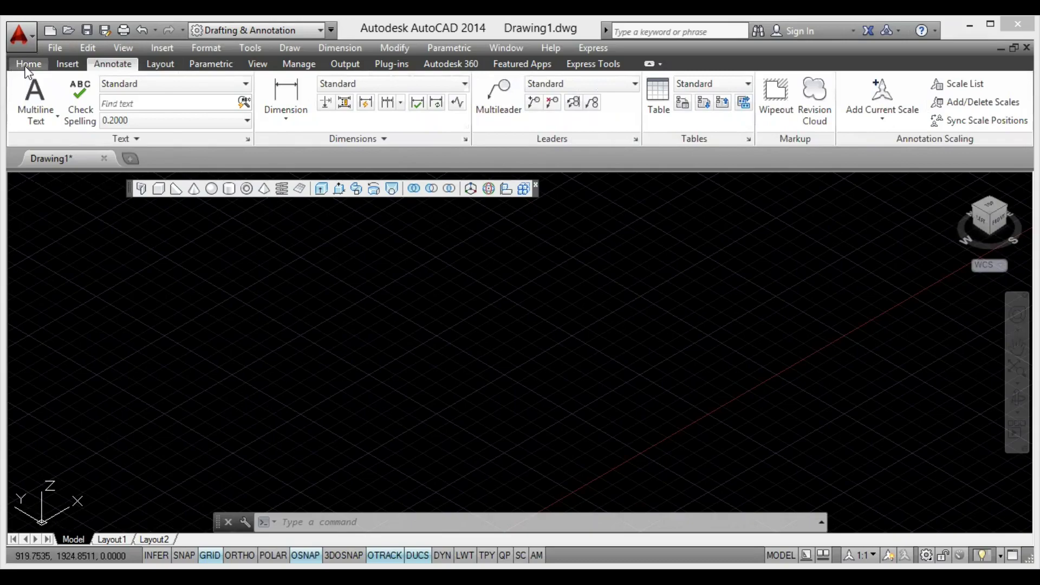
# Switch the workspace to 3D Modeling
pyautogui.click(243, 29)
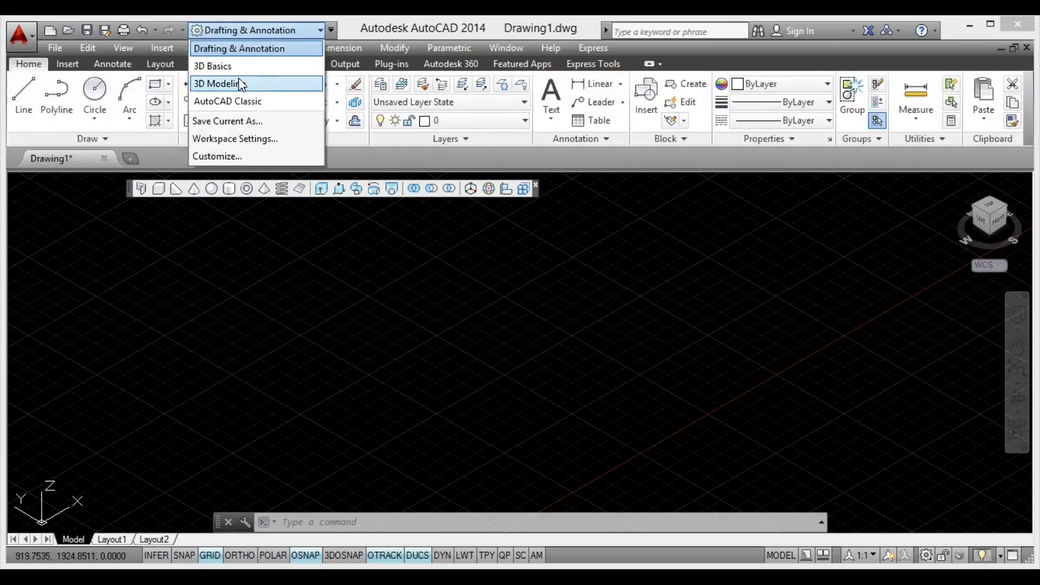
pyautogui.click(223, 37)
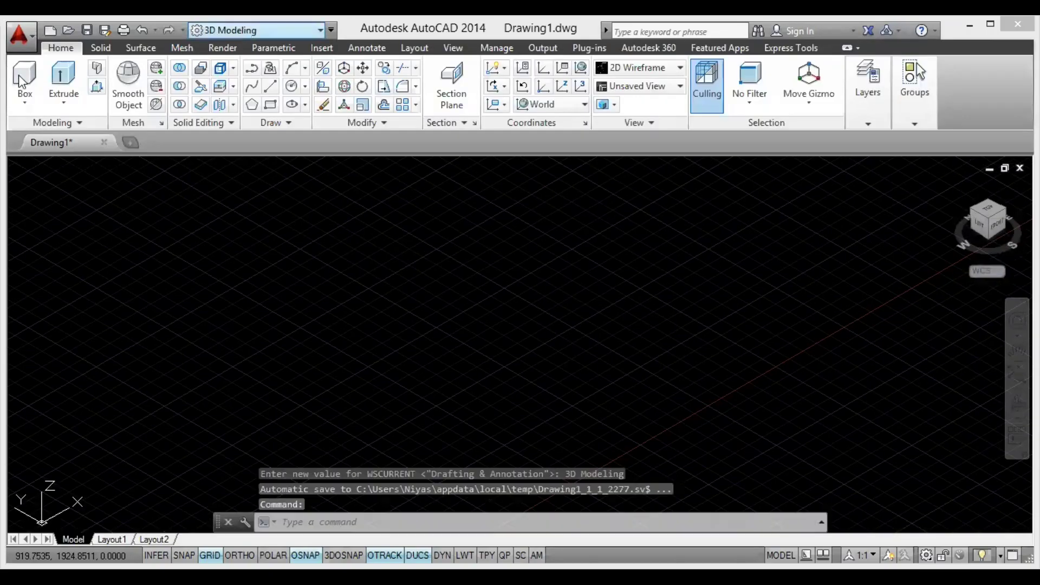
# Draw a solid box freehand in the empty model space, giving it a roughly cube-like height
pyautogui.click(100, 49)
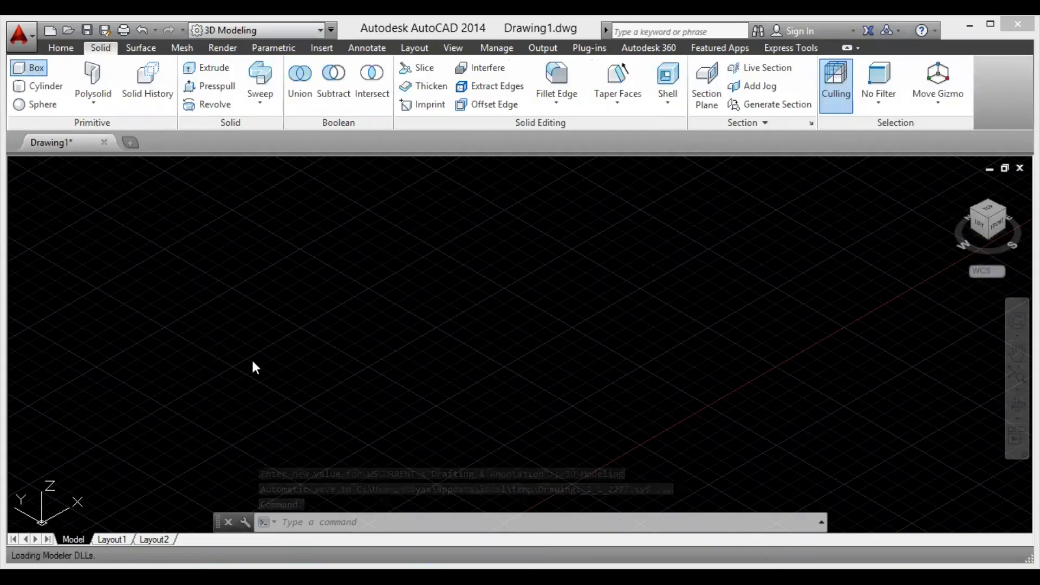
pyautogui.click(268, 332)
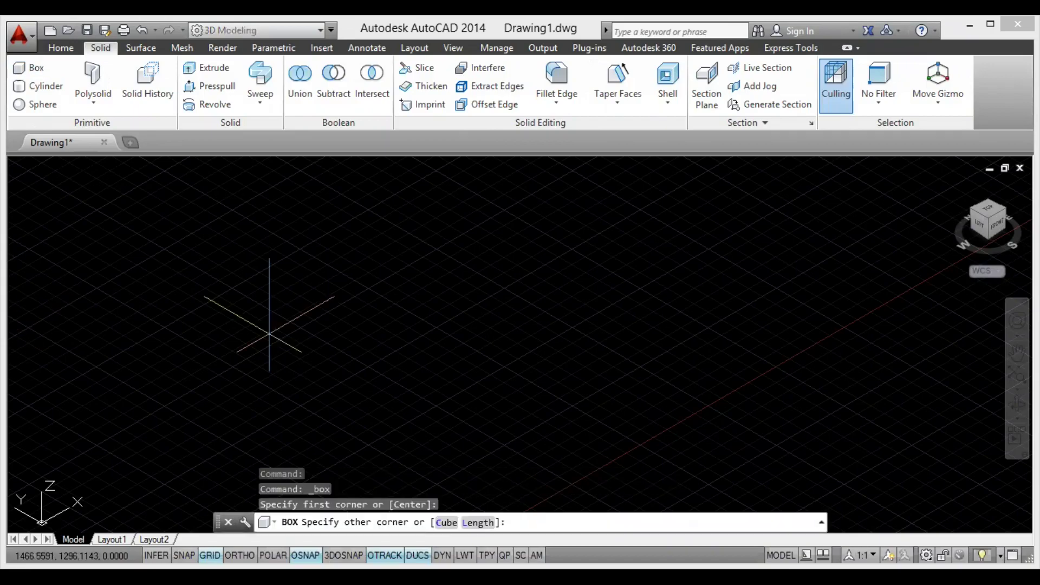
pyautogui.click(270, 333)
pyautogui.scroll(-4, 456, 441)
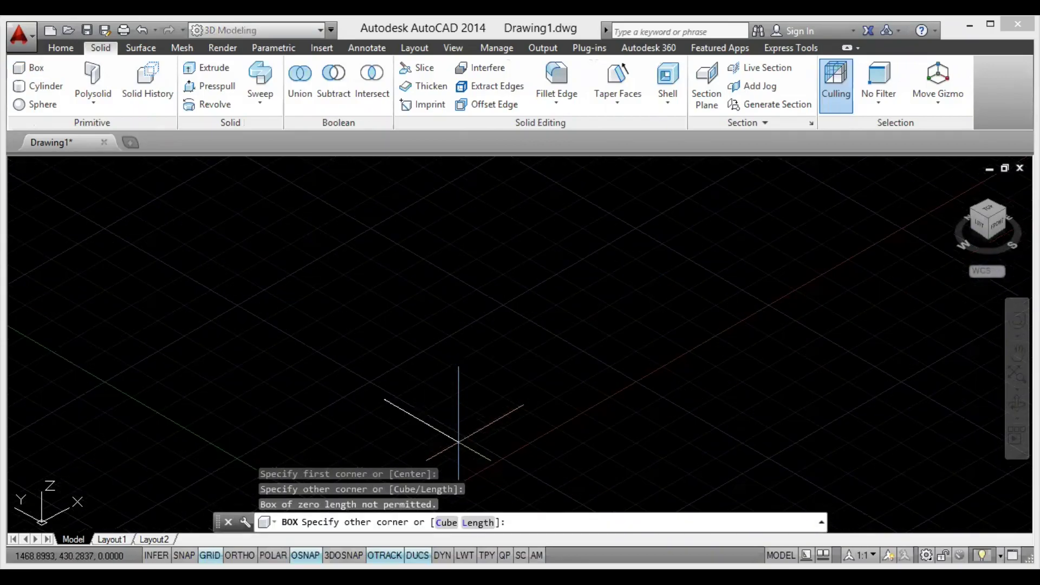
pyautogui.click(624, 379)
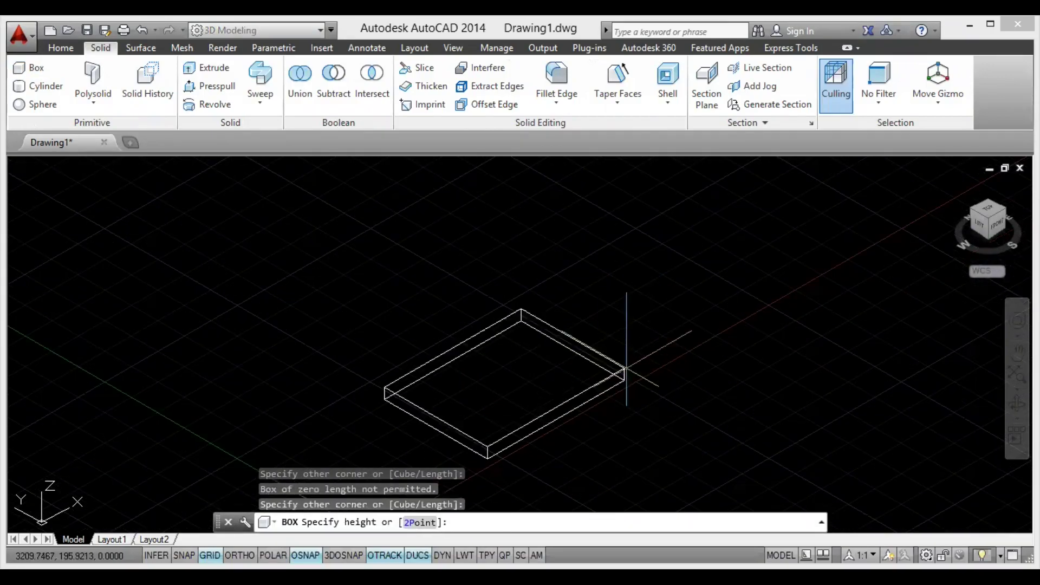
pyautogui.click(624, 234)
# Copy the box from its front bottom corner to its adjacent bottom corner along the X axis, so both boxes share a face
pyautogui.click(560, 278)
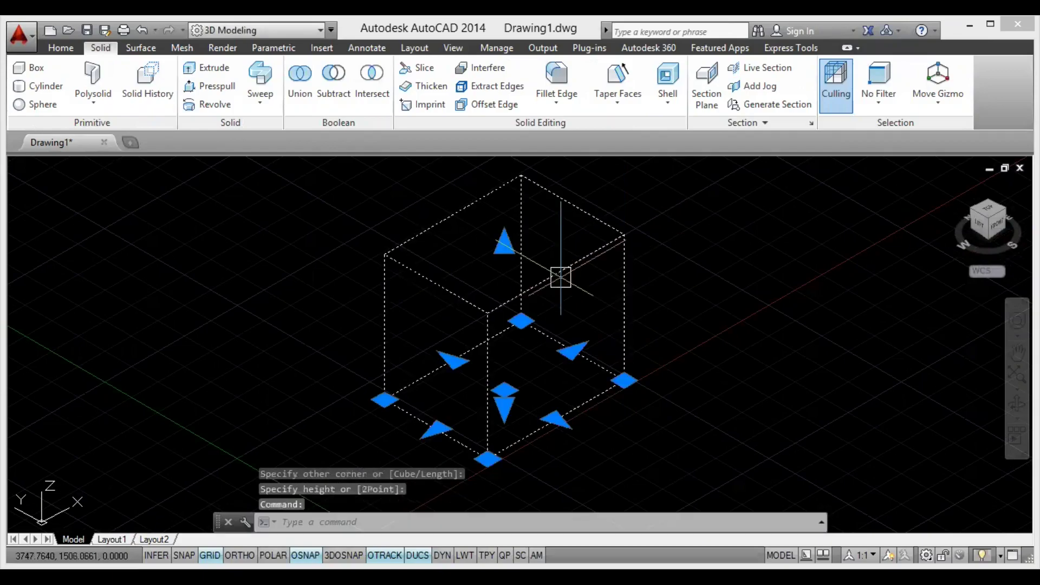
pyautogui.rightClick(522, 250)
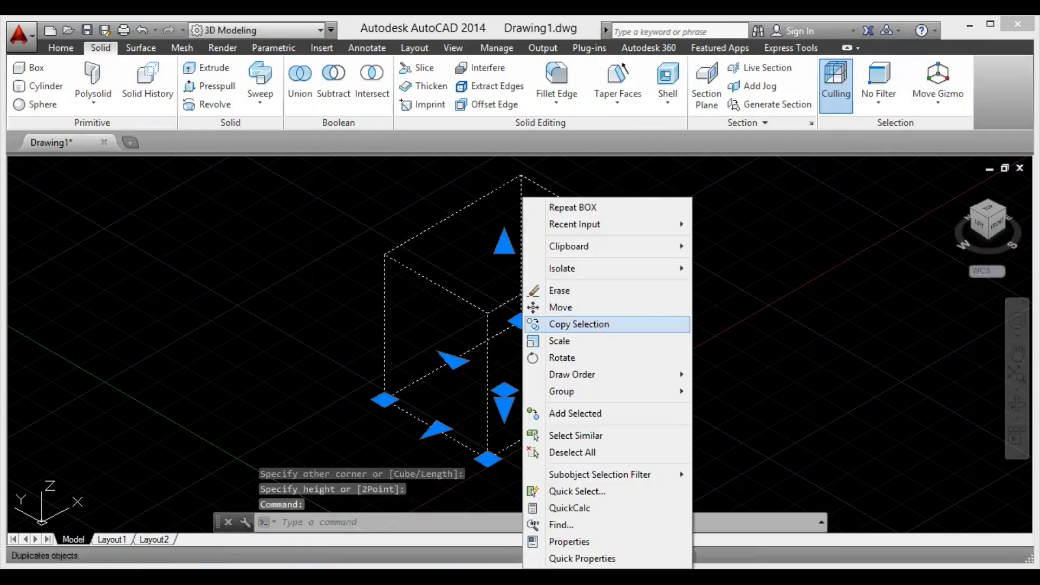
pyautogui.click(578, 324)
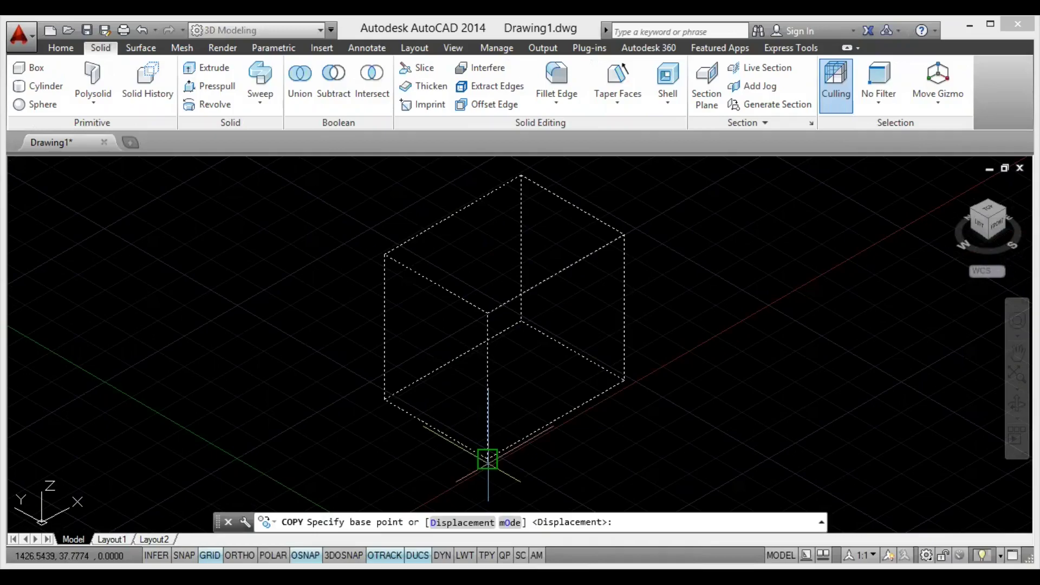
pyautogui.click(487, 459)
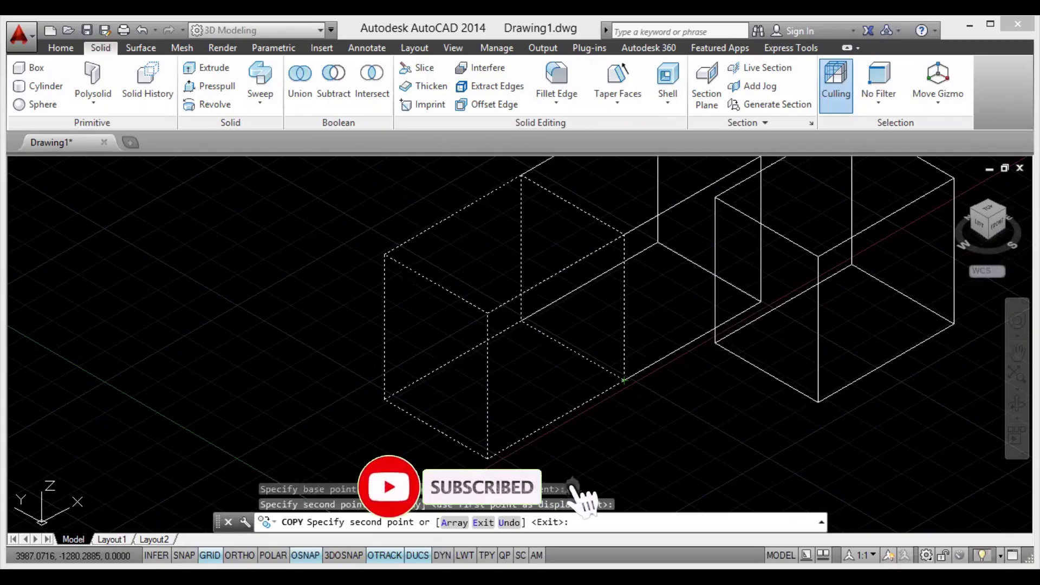
pyautogui.rightClick(818, 403)
pyautogui.click(859, 201)
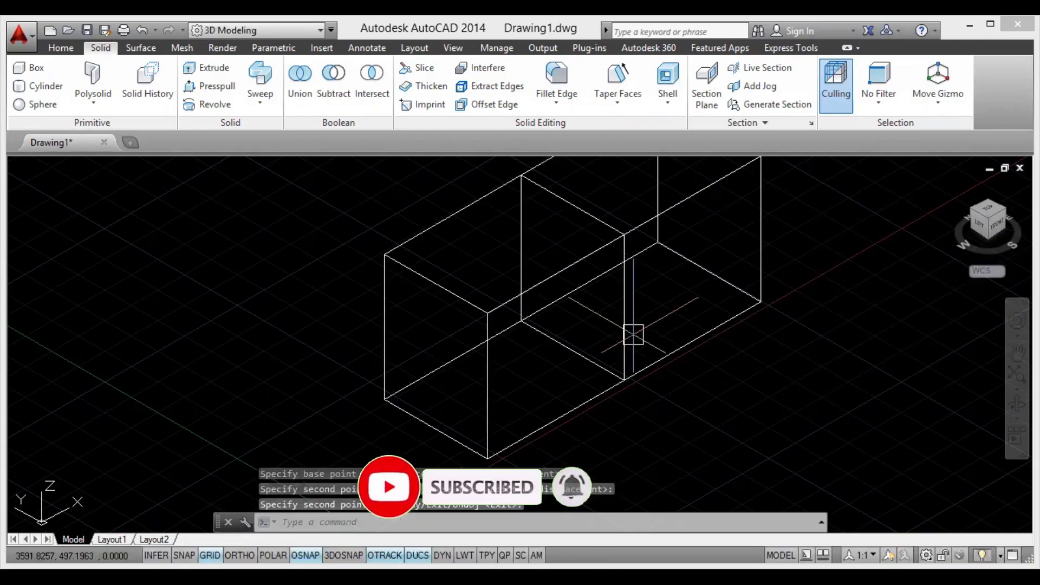
# Show the menu bar and display the Modeling toolbar
pyautogui.scroll(2, 367, 288)
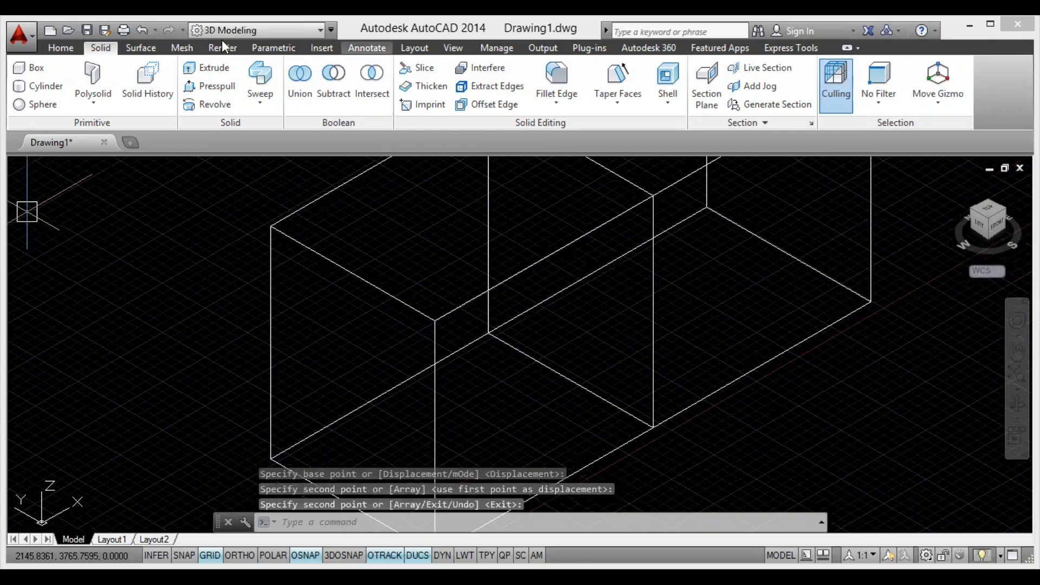
pyautogui.click(330, 30)
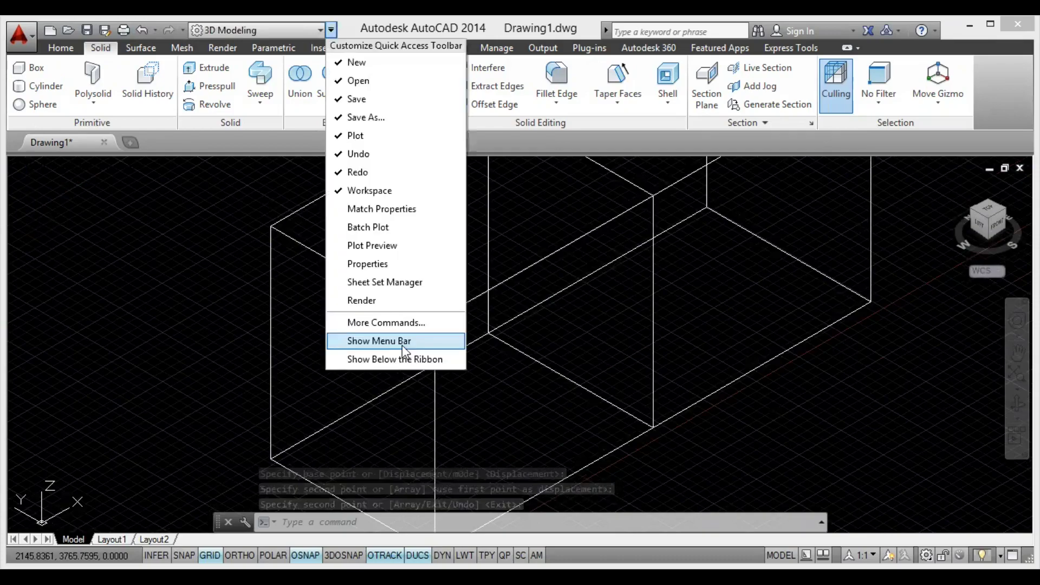
pyautogui.click(402, 341)
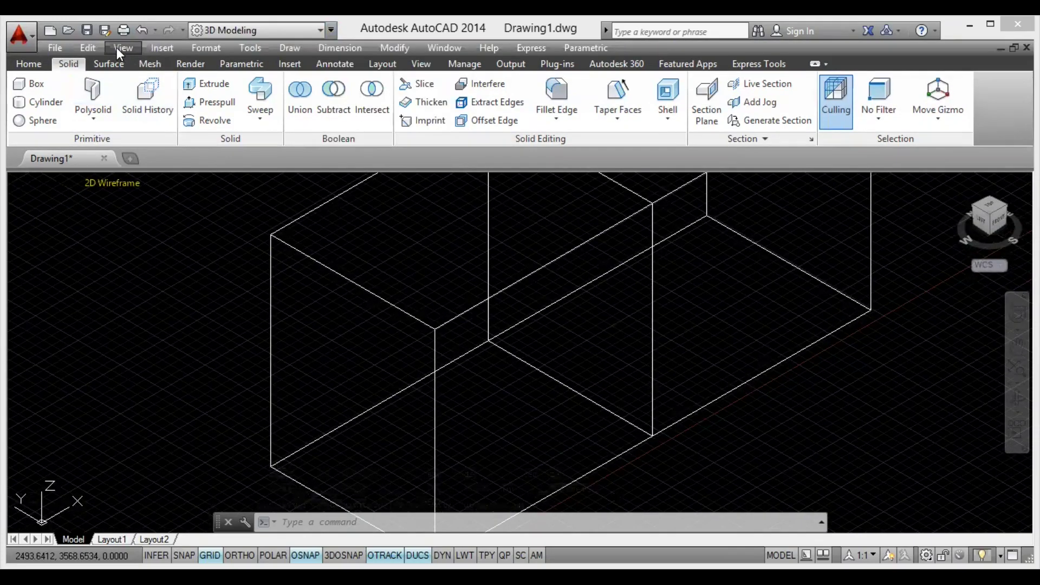
pyautogui.click(251, 47)
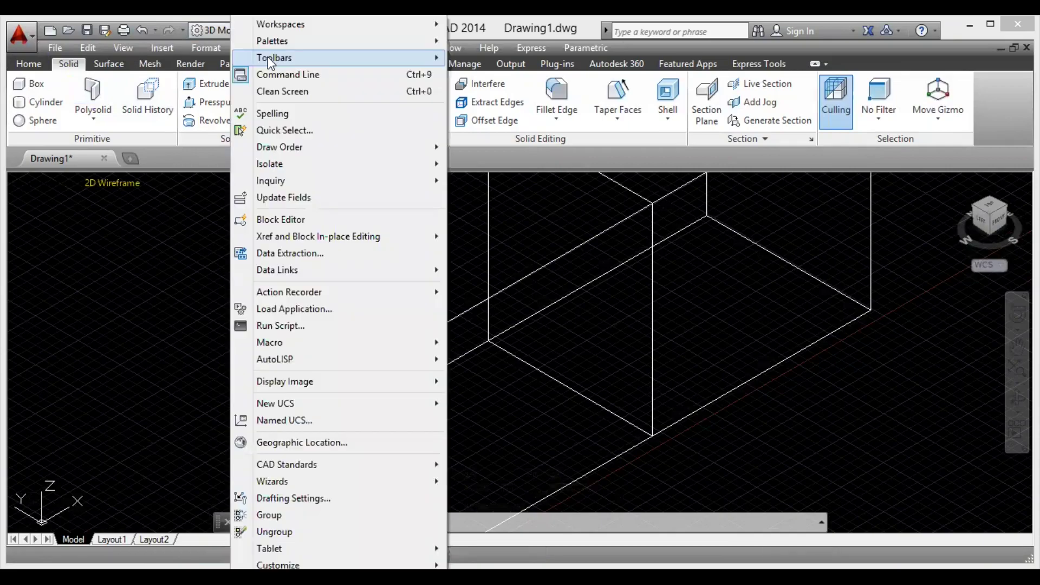
pyautogui.moveTo(268, 58)
pyautogui.moveTo(511, 58)
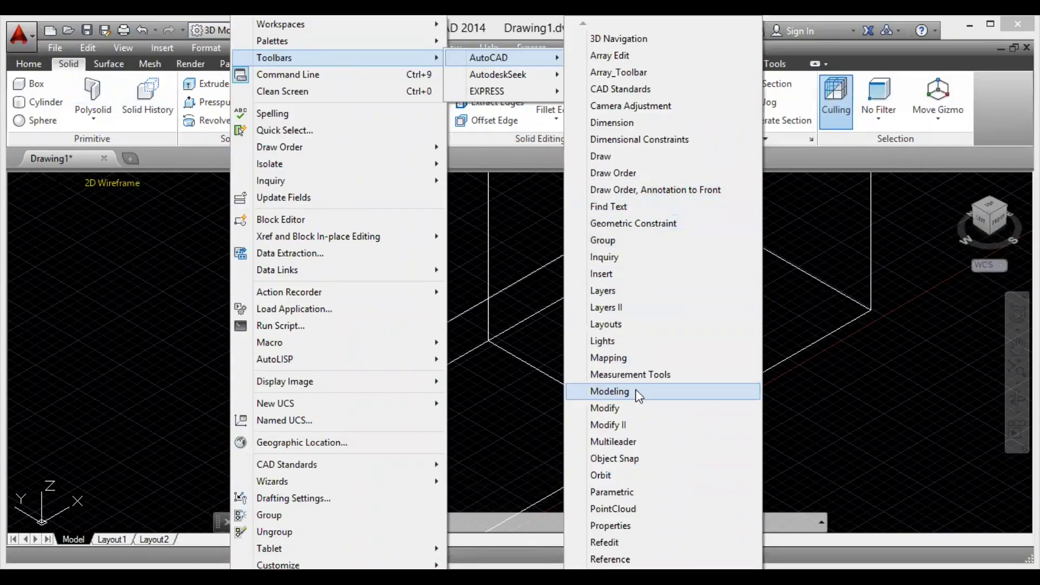
pyautogui.click(609, 391)
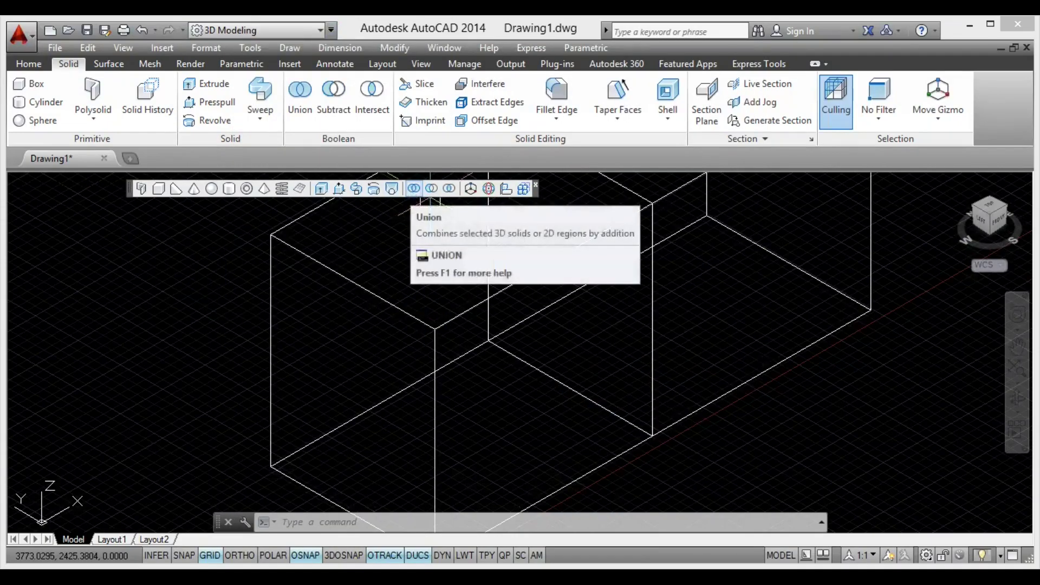
# Combine the two adjoining boxes into one solid with the UNION command
pyautogui.moveTo(588, 396)
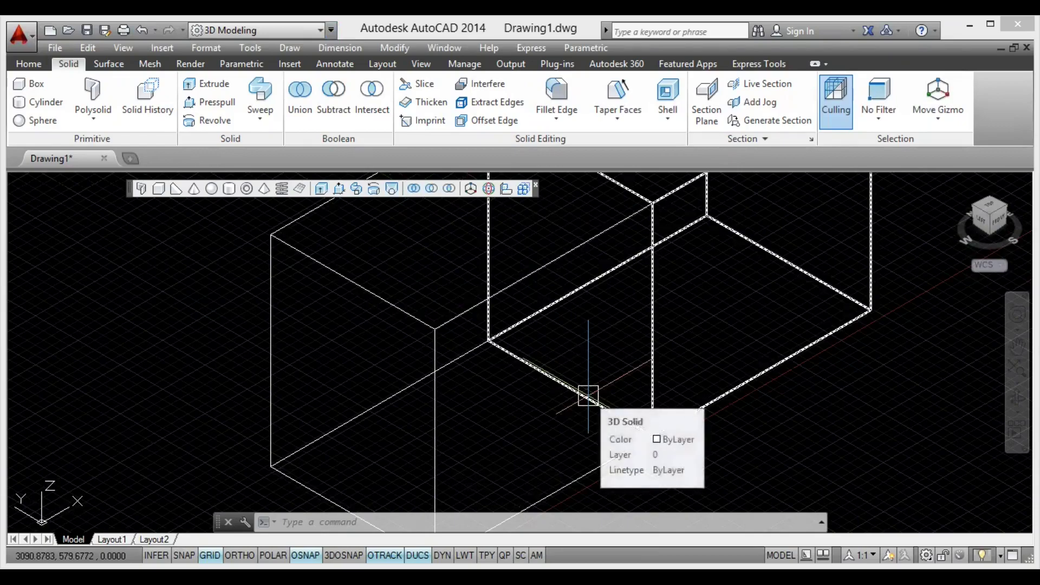
pyautogui.write('u')
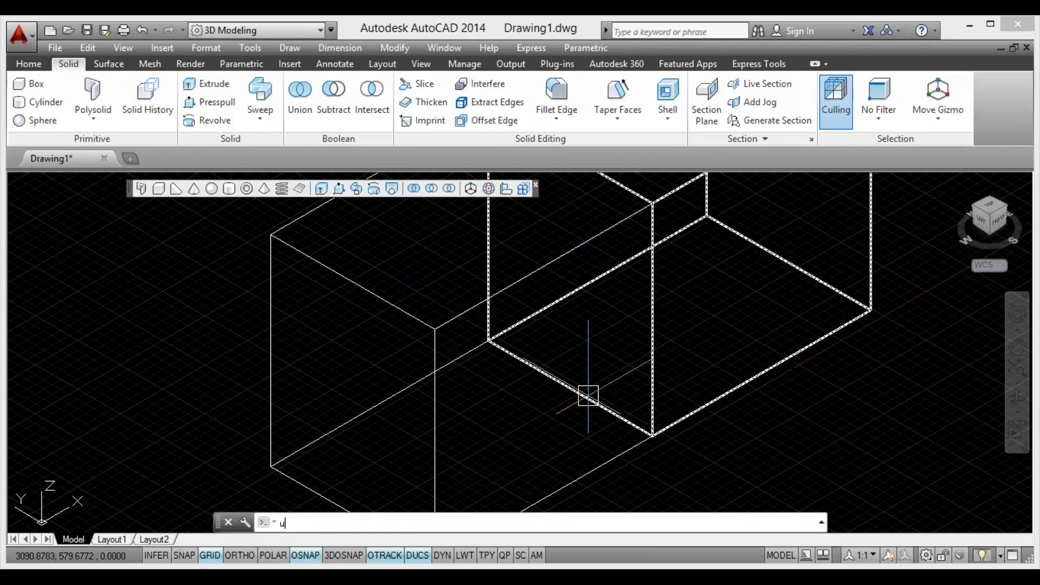
pyautogui.write('ni')
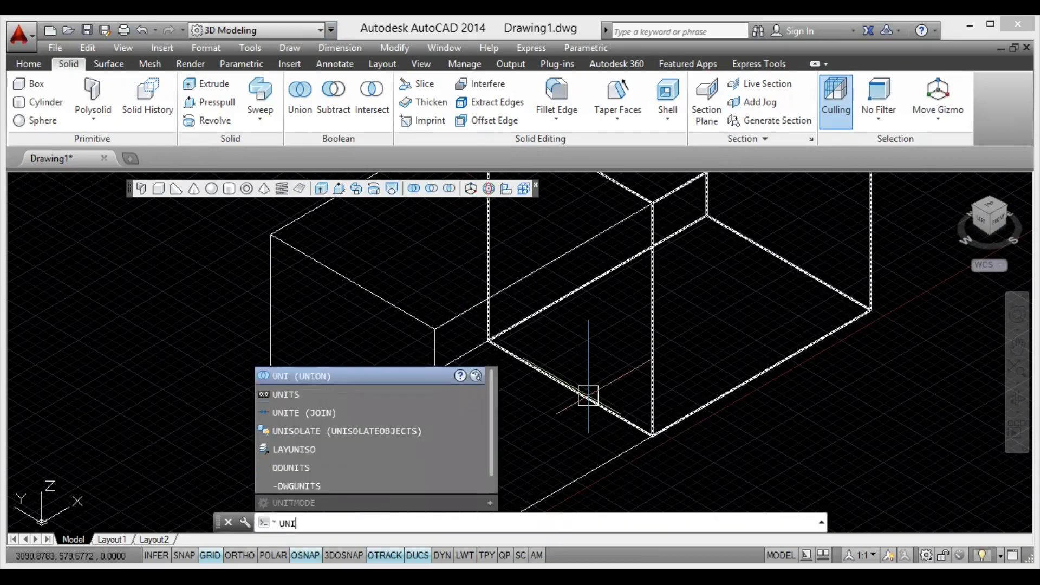
pyautogui.press('Return')
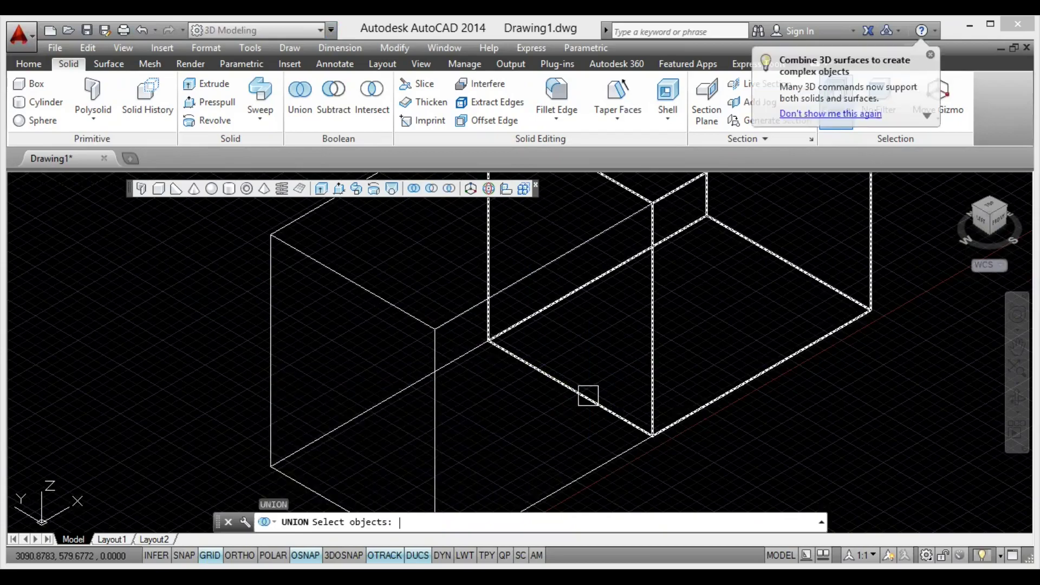
pyautogui.click(628, 450)
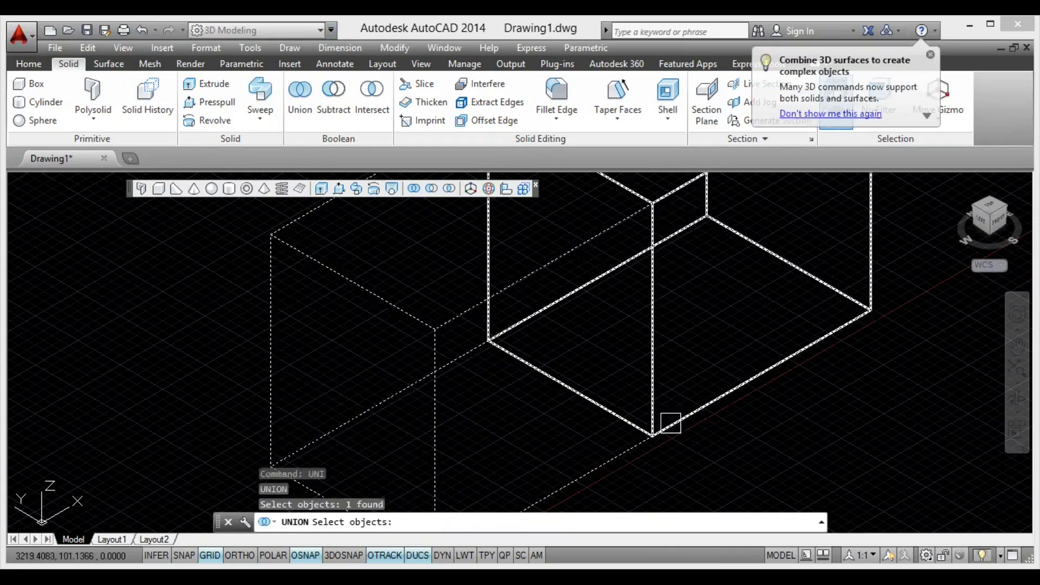
pyautogui.click(690, 413)
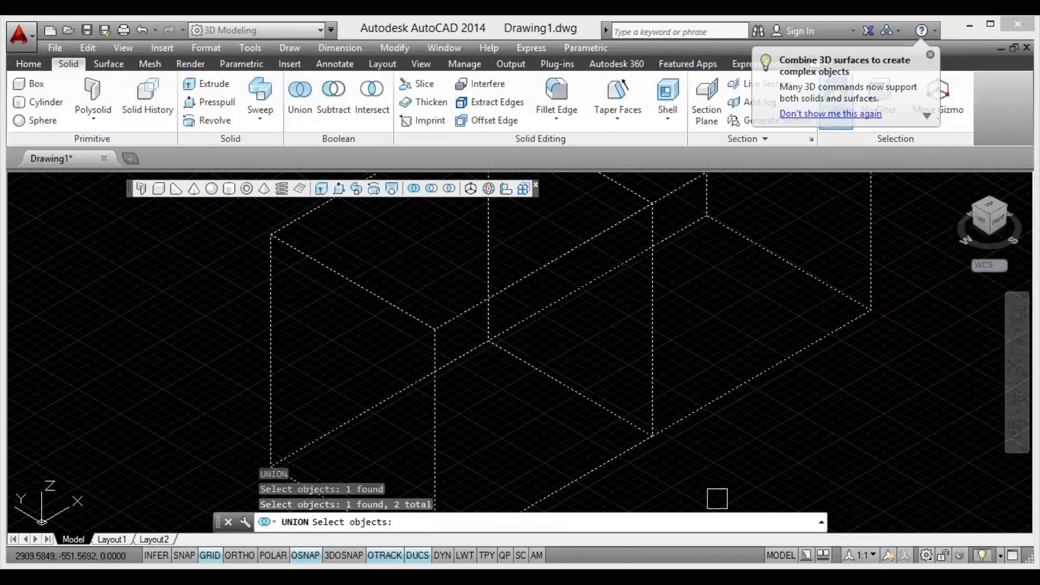
pyautogui.press('Return')
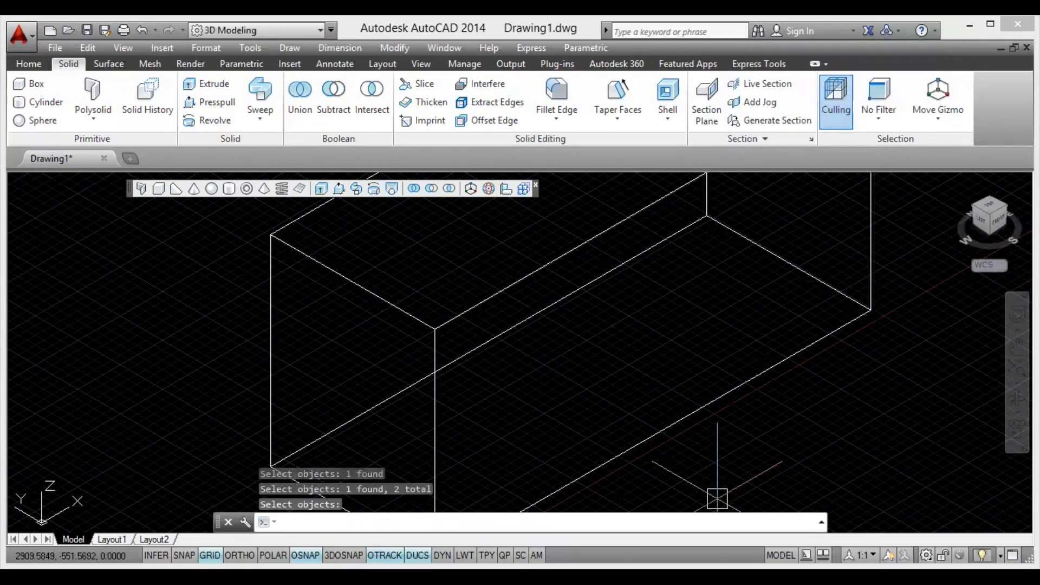
# Undo the union of the two adjoining boxes
pyautogui.scroll(-2, 721, 493)
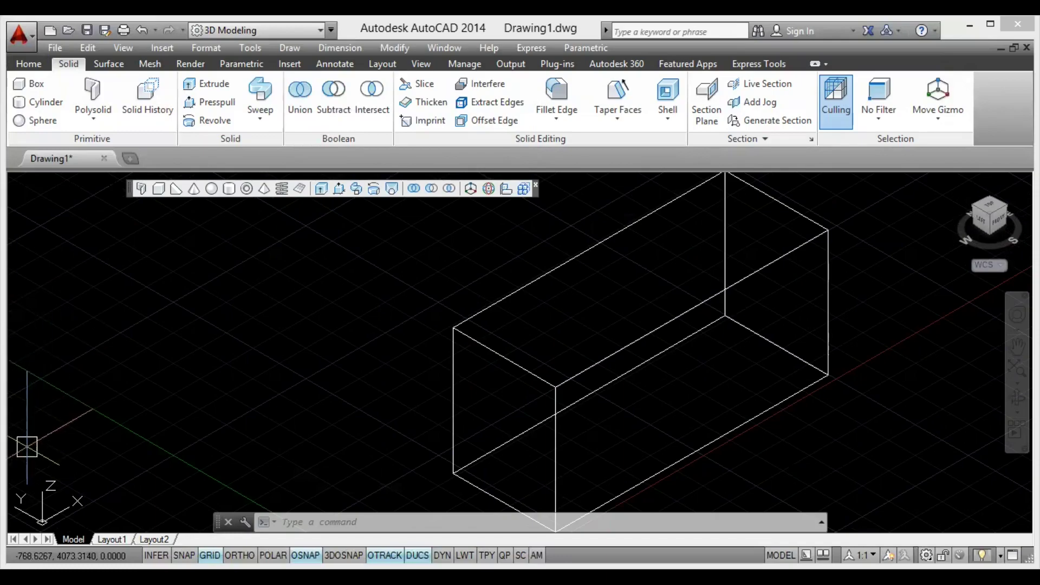
pyautogui.click(147, 30)
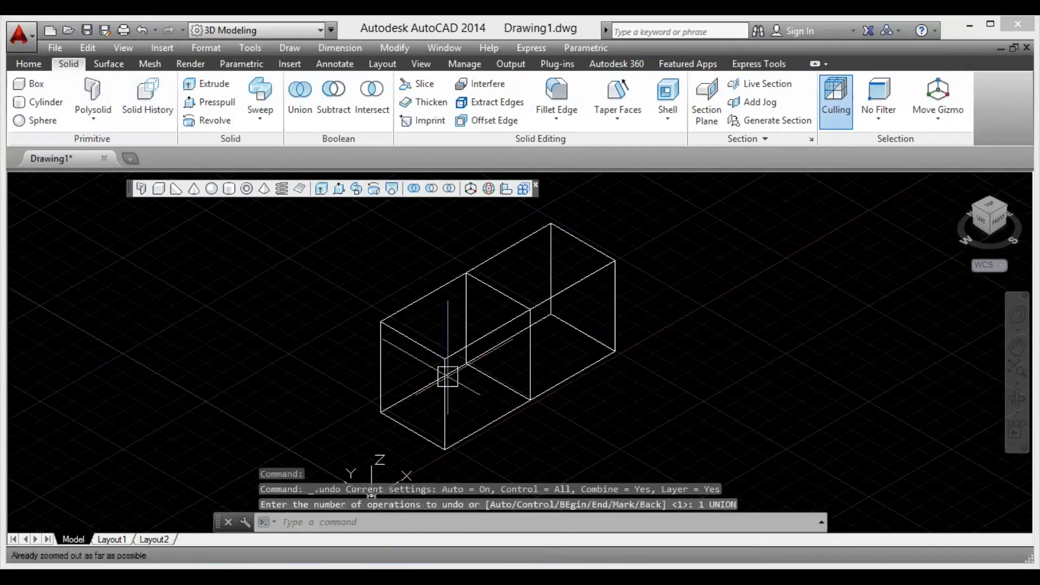
# Move the copied box a short distance along the X axis, leaving a gap between it and the original box
pyautogui.click(619, 259)
pyautogui.rightClick(664, 256)
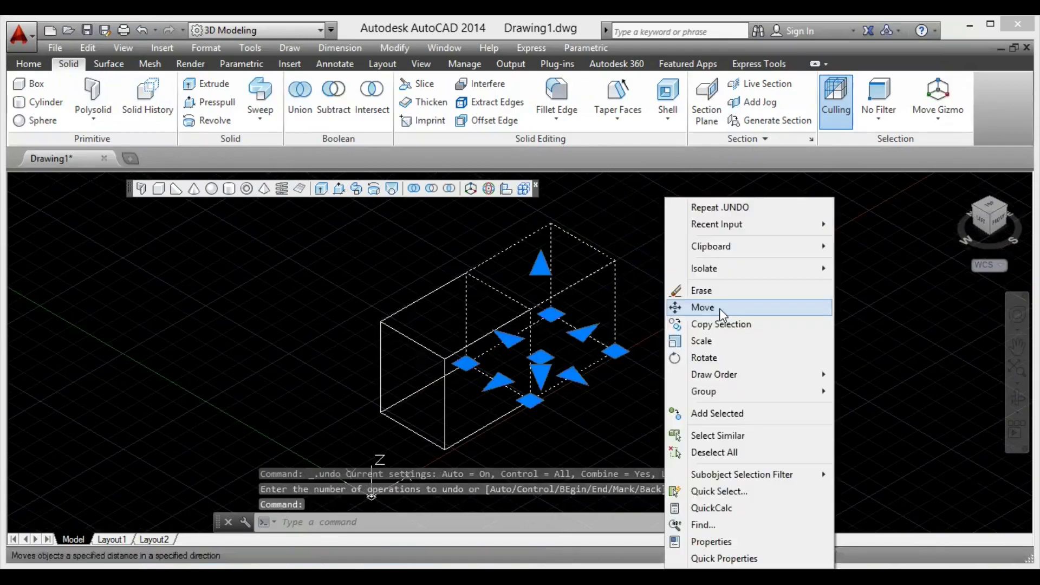
pyautogui.click(716, 304)
pyautogui.click(611, 435)
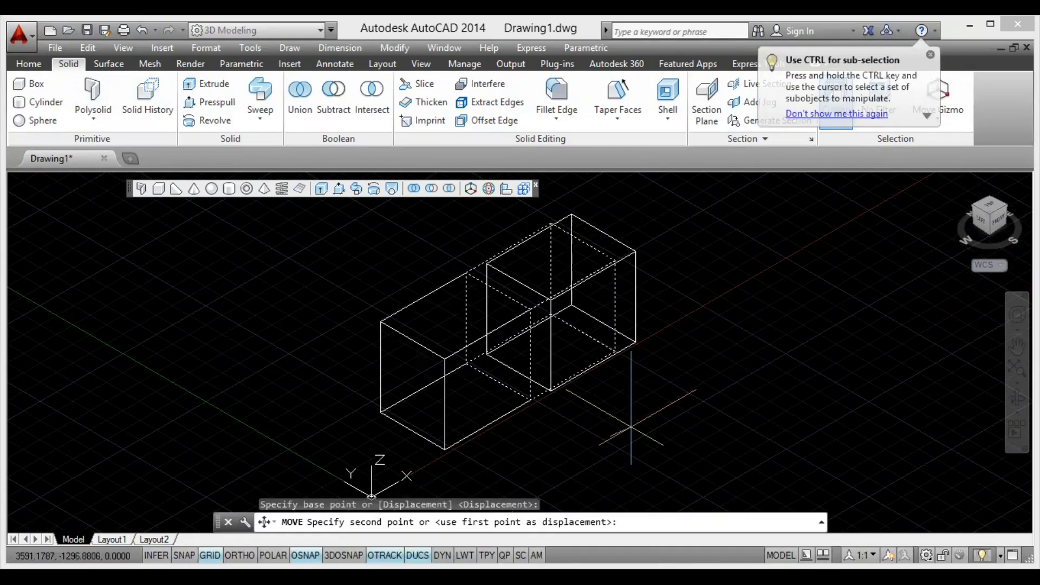
pyautogui.click(631, 428)
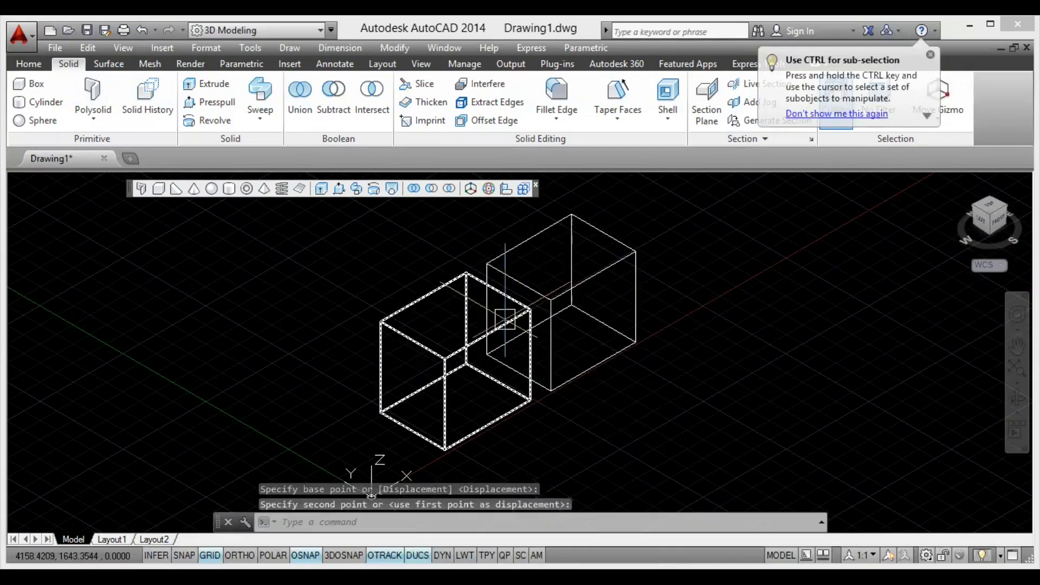
# Union the two separated boxes into a single object
pyautogui.click(300, 106)
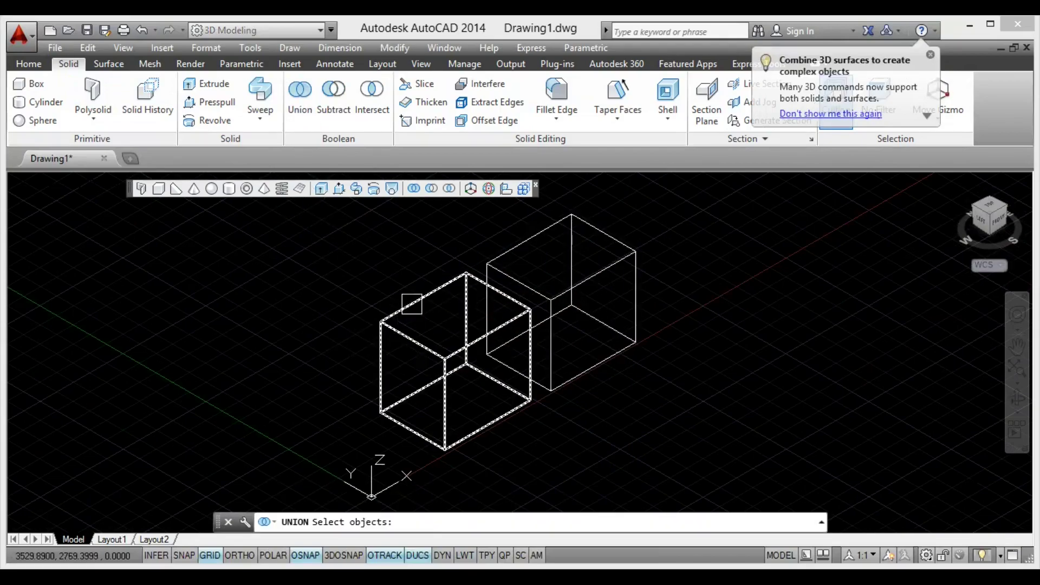
pyautogui.click(411, 304)
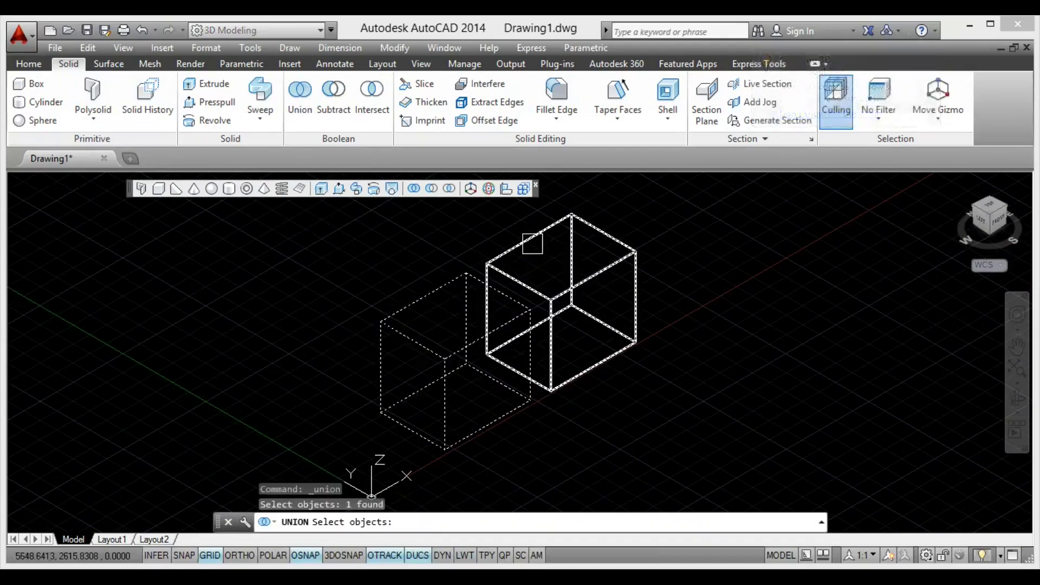
pyautogui.click(533, 241)
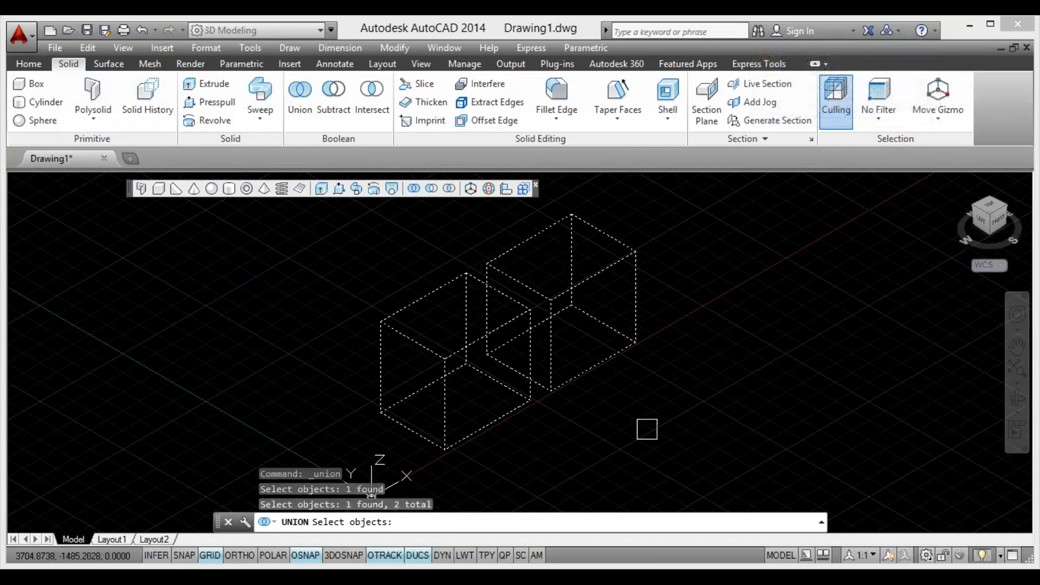
pyautogui.press('Return')
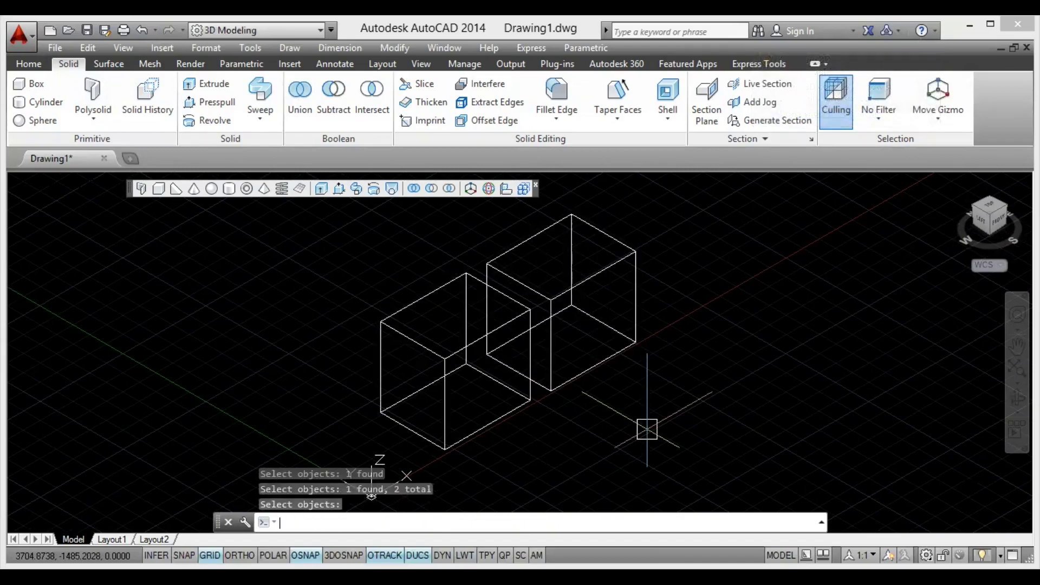
# Select the united boxes to check whether they behave as one object, and clear the selection
pyautogui.click(632, 262)
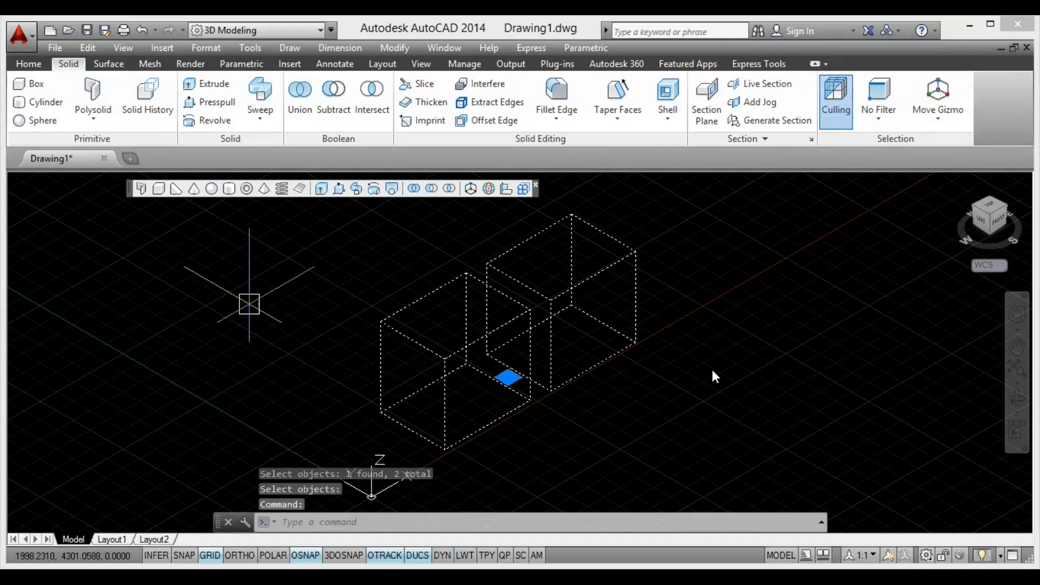
pyautogui.press('Escape')
pyautogui.write('sc')
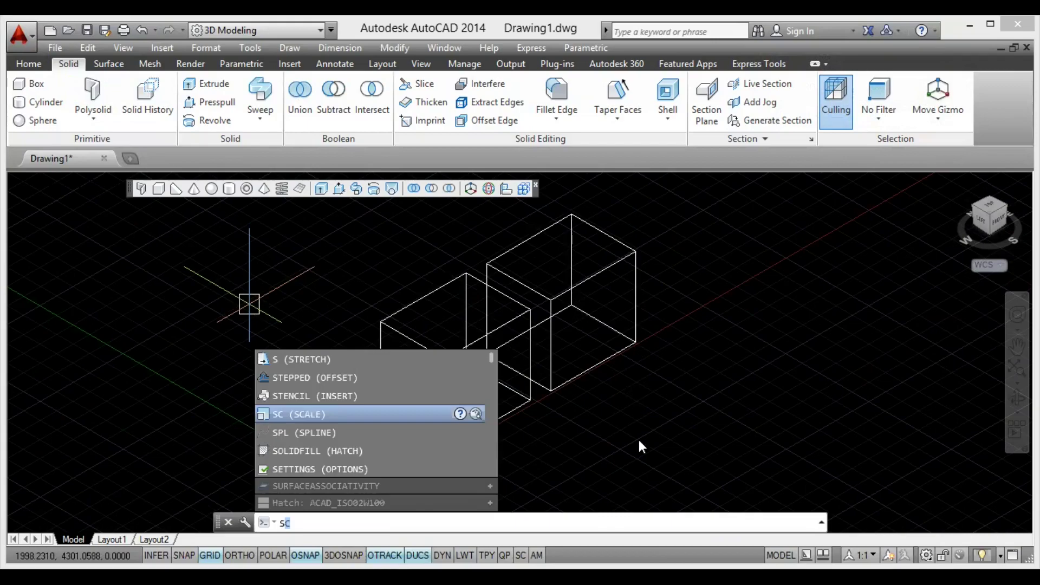
pyautogui.click(337, 522)
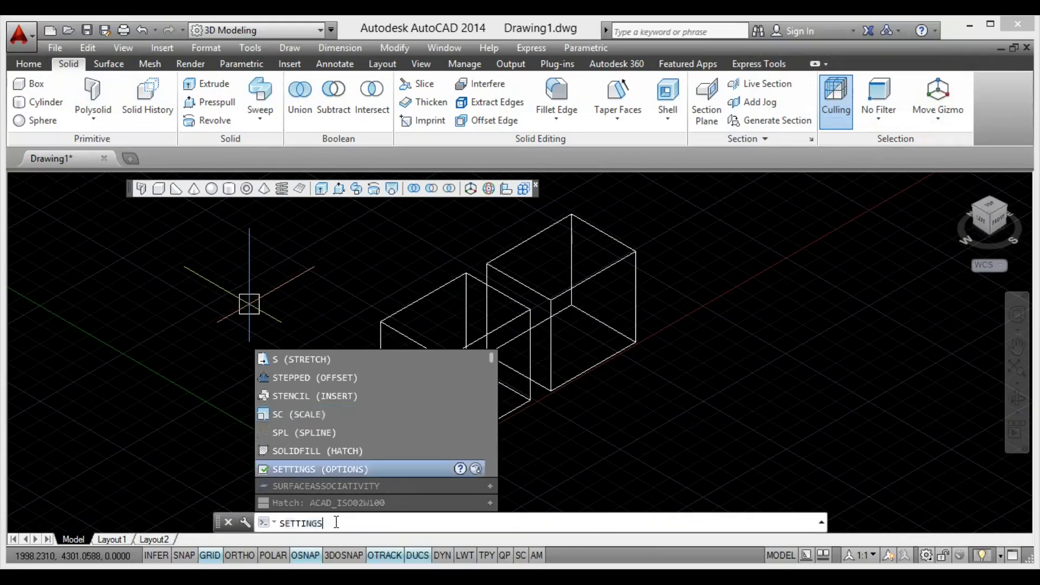
pyautogui.press('BackSpace')
pyautogui.press('BackSpace')
pyautogui.press('BackSpace')
pyautogui.press('BackSpace')
pyautogui.press('BackSpace')
pyautogui.press('BackSpace')
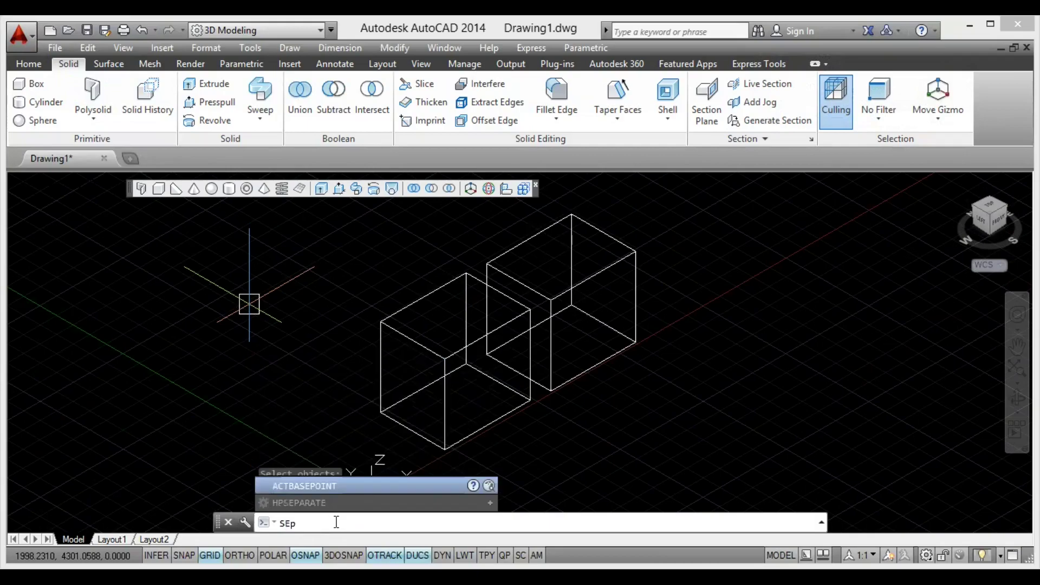
pyautogui.press('BackSpace')
pyautogui.press('BackSpace')
pyautogui.press('BackSpace')
pyautogui.press('Escape')
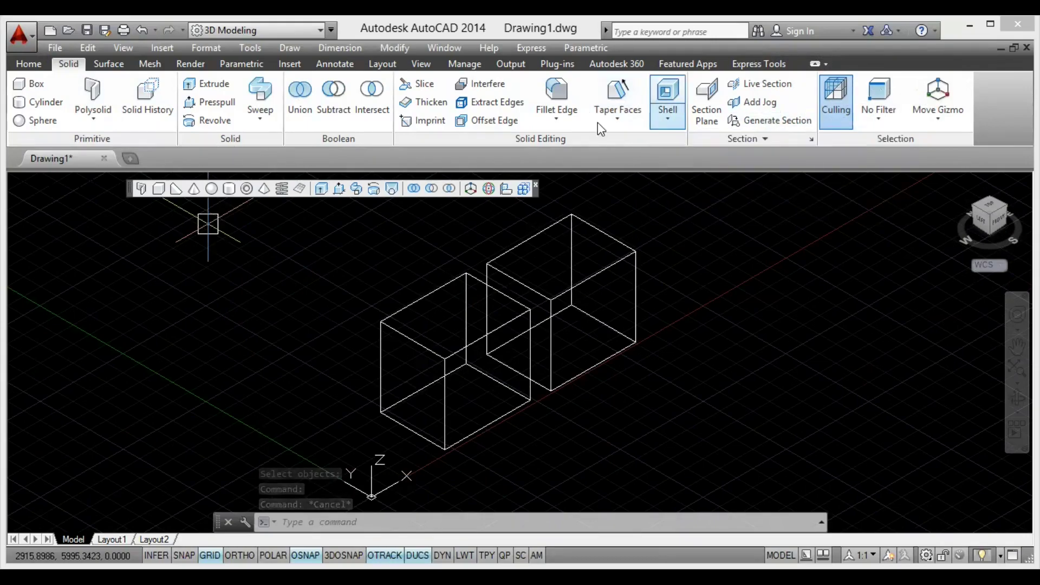
# Display the Solid Editing toolbar
pyautogui.click(250, 48)
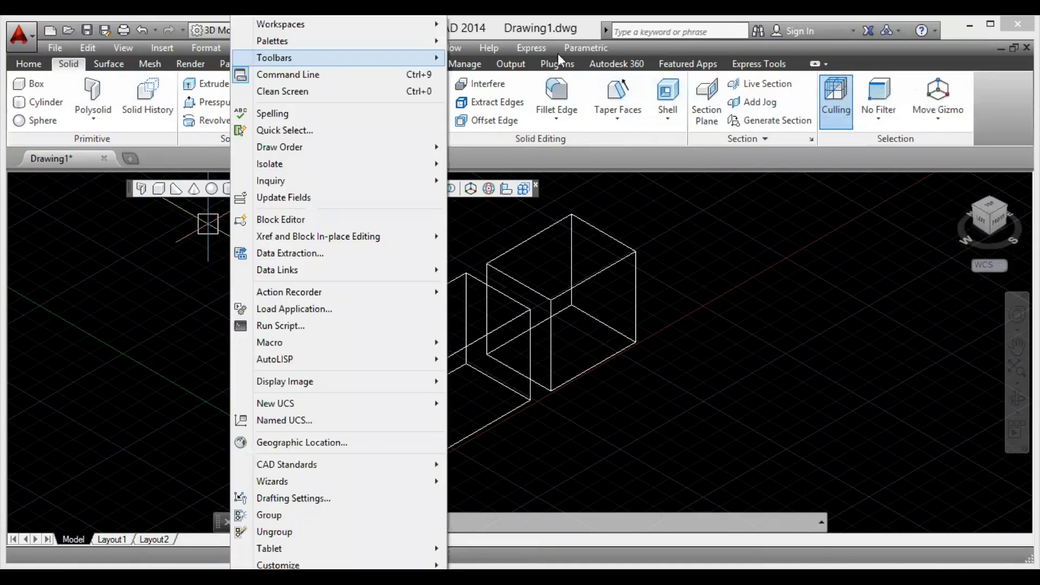
pyautogui.moveTo(255, 56)
pyautogui.moveTo(558, 55)
pyautogui.moveTo(641, 574)
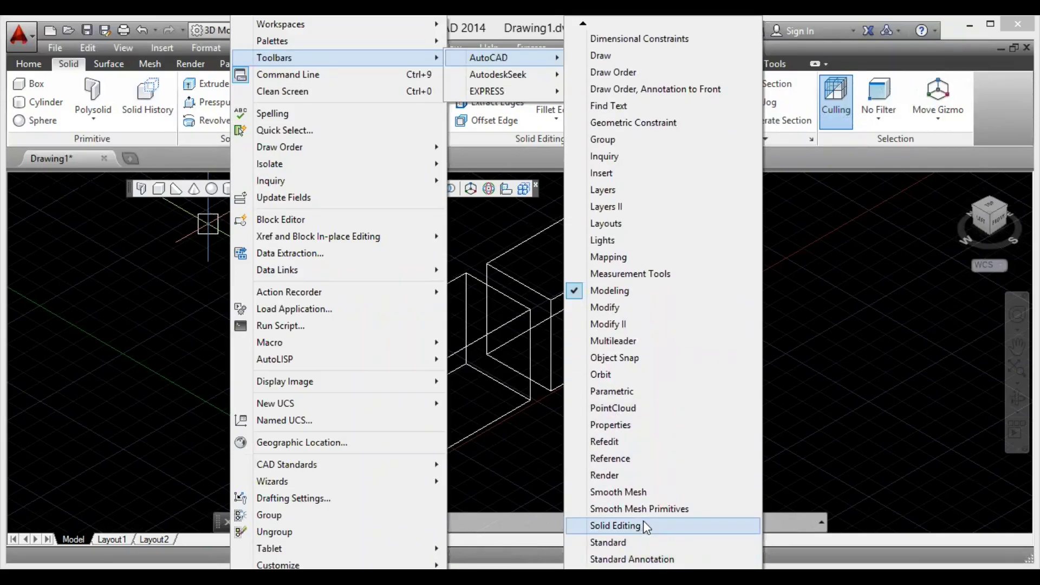
pyautogui.click(642, 522)
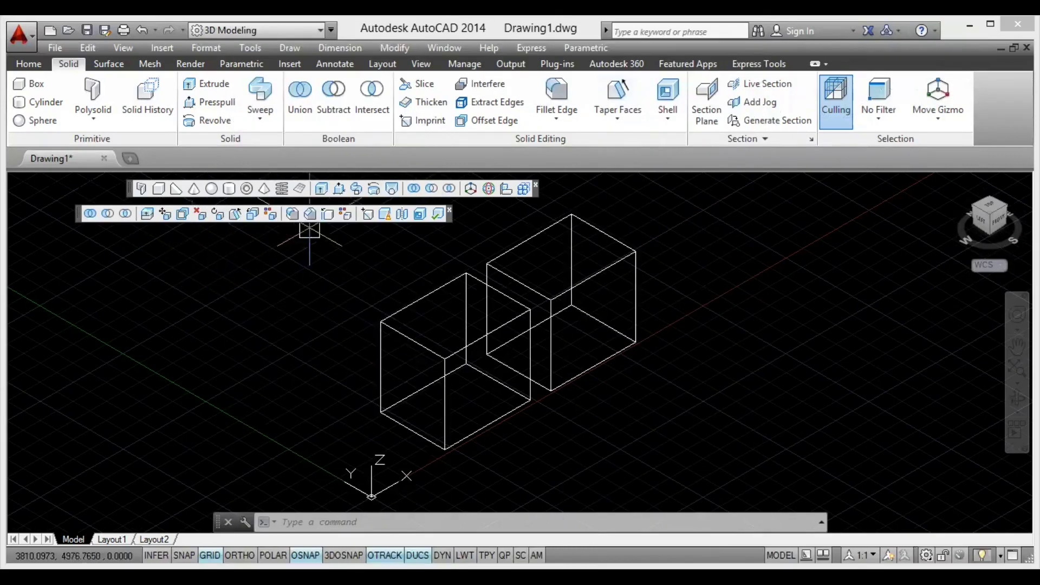
# Separate the united solid into individual boxes with the Separate operation of SOLIDEDIT
pyautogui.click(401, 214)
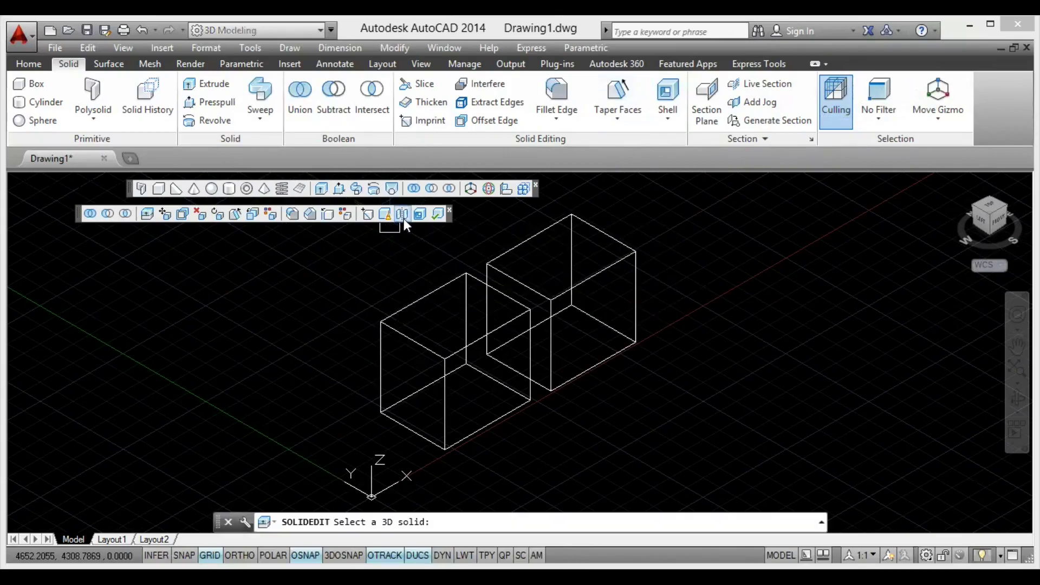
pyautogui.click(397, 309)
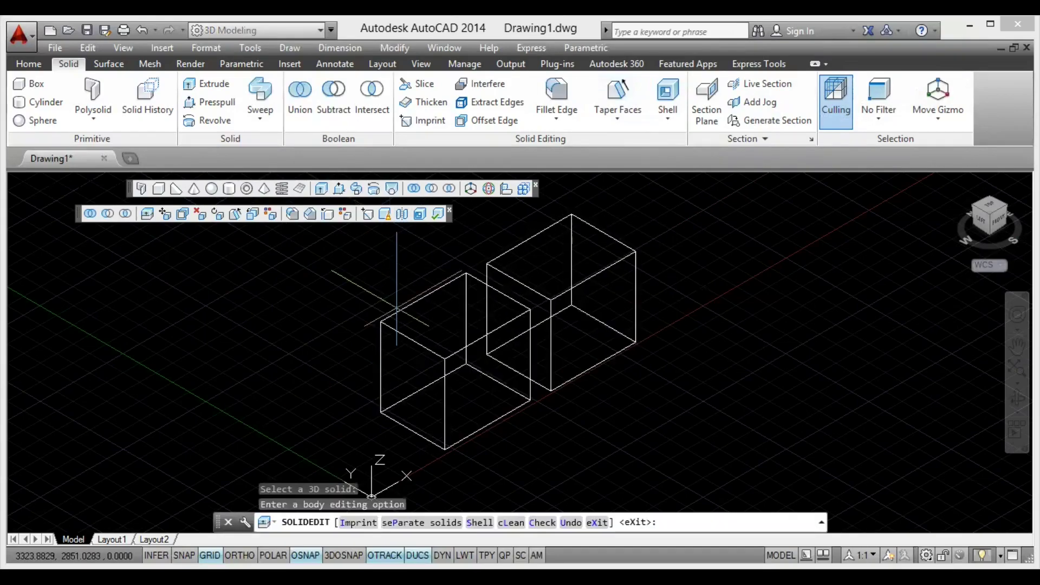
pyautogui.press('Return')
pyautogui.press('Return')
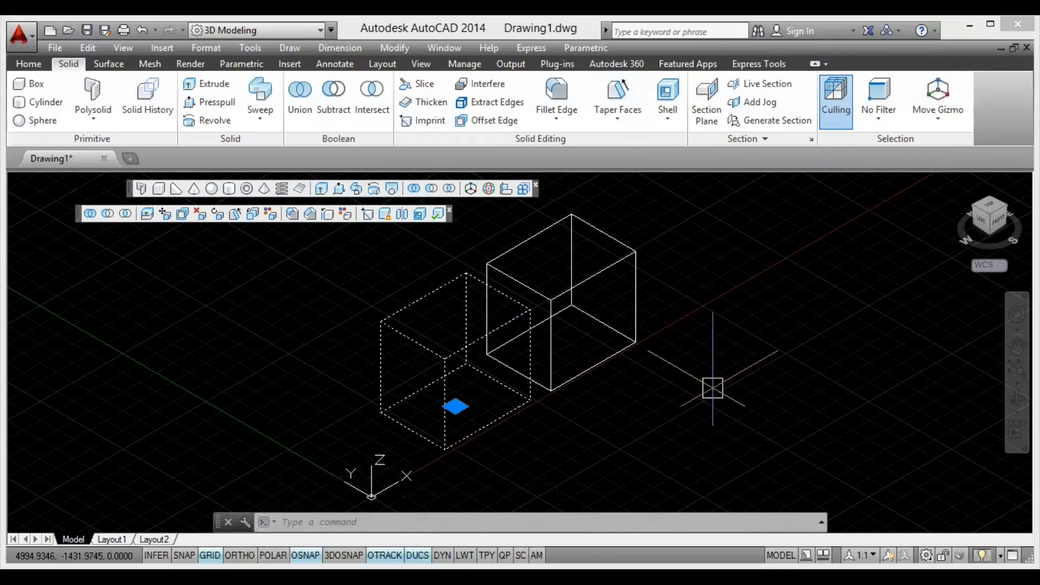
pyautogui.press('Escape')
pyautogui.write('s')
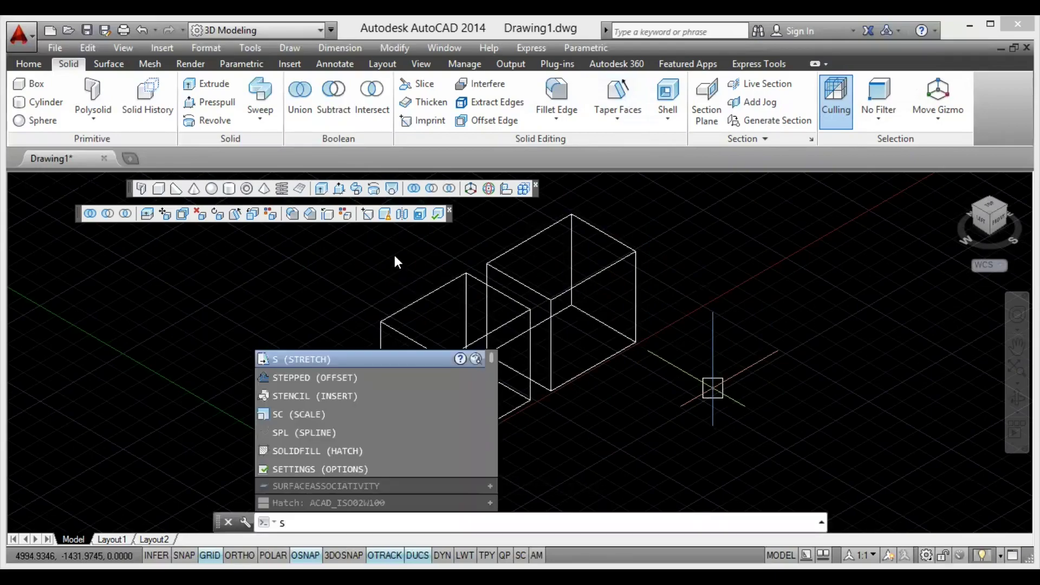
pyautogui.press('Escape')
pyautogui.scroll(5, 482, 249)
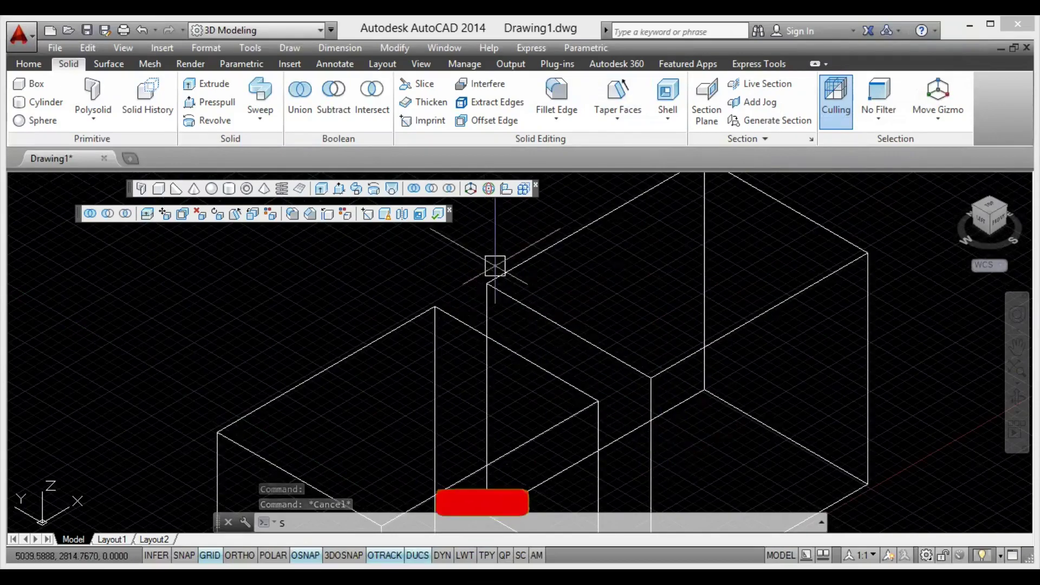
pyautogui.scroll(-3, 501, 292)
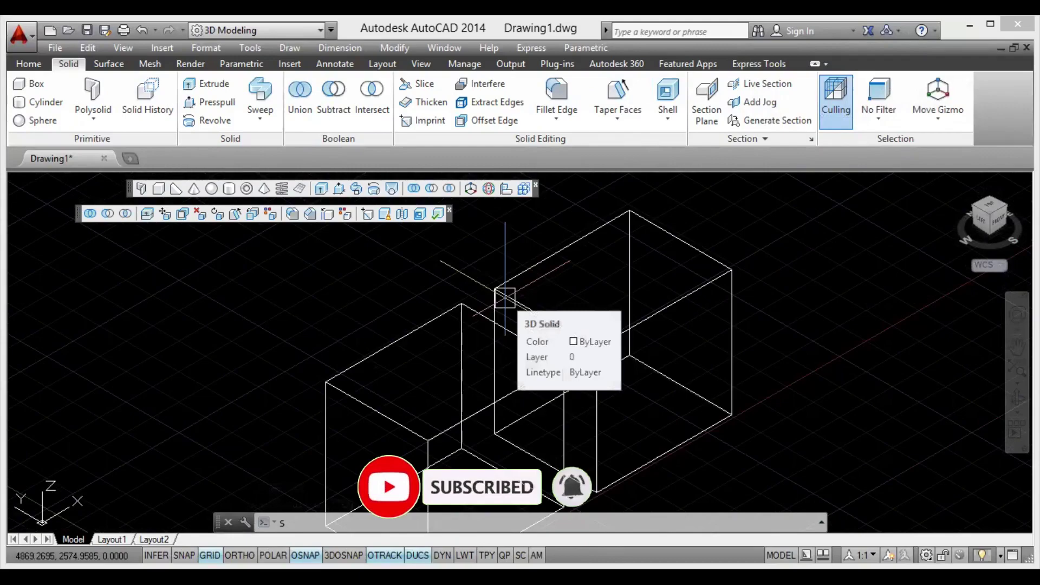
pyautogui.scroll(-2, 313, 281)
pyautogui.moveTo(675, 352); pyautogui.dragTo(586, 289, button='middle')
pyautogui.moveTo(598, 434); pyautogui.dragTo(587, 495, button='middle')
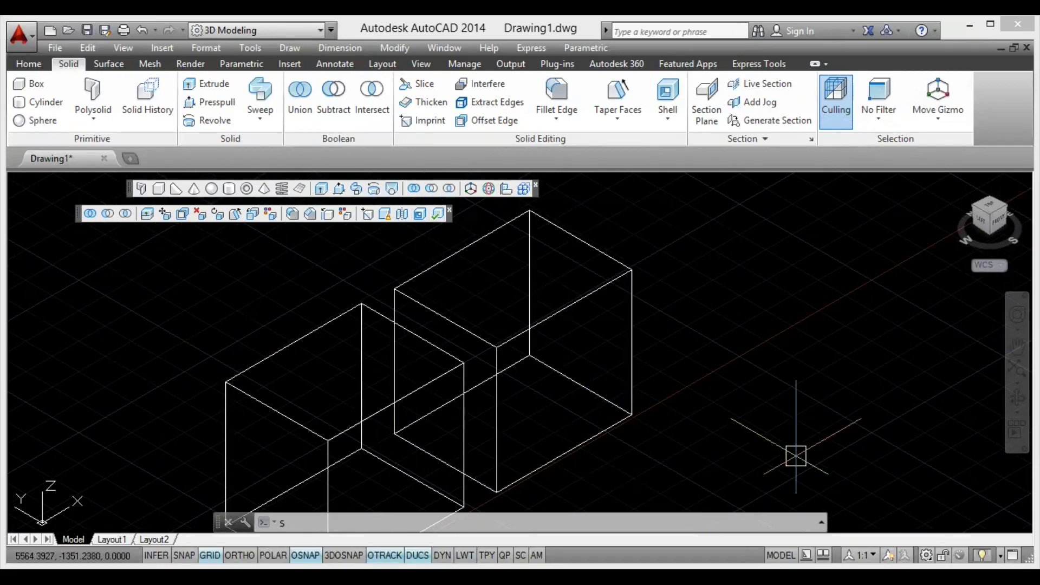
pyautogui.write('c')
pyautogui.press('Return')
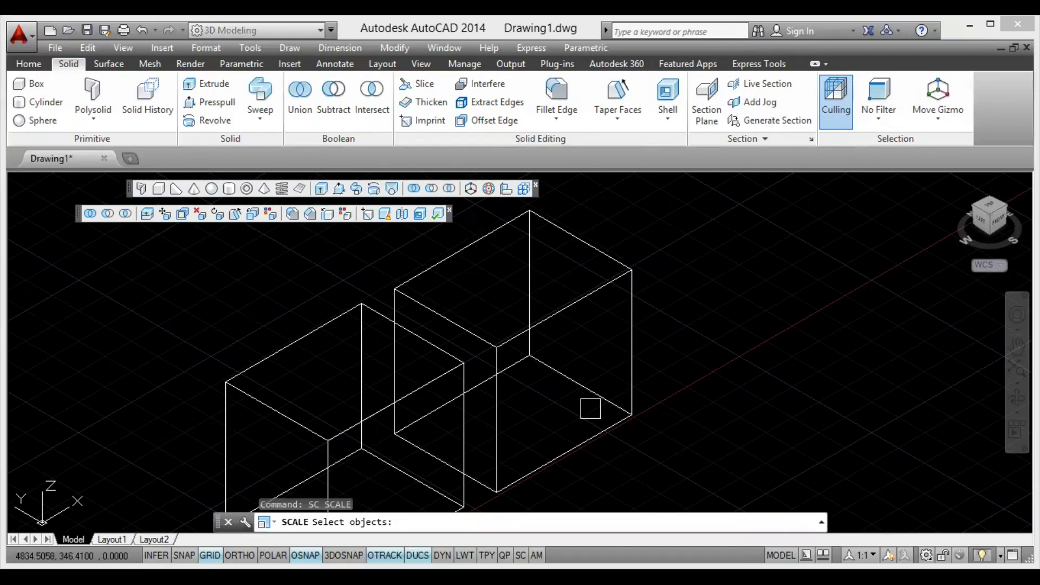
pyautogui.press('Escape')
# Draw a circle on the front face of the rear box, keeping it inside the face's edges
pyautogui.write('c')
pyautogui.press('Return')
pyautogui.click(562, 388)
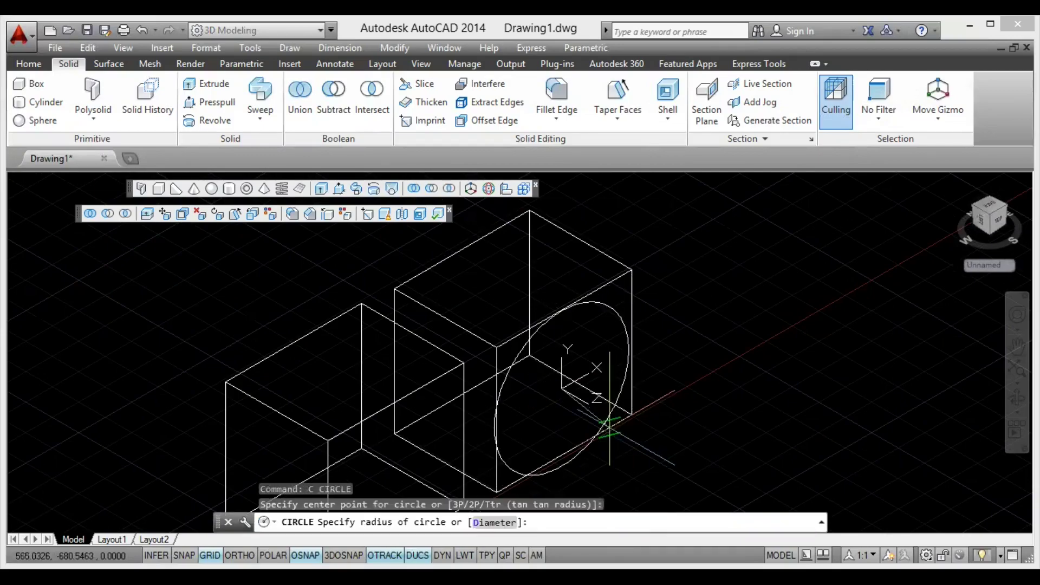
pyautogui.click(591, 406)
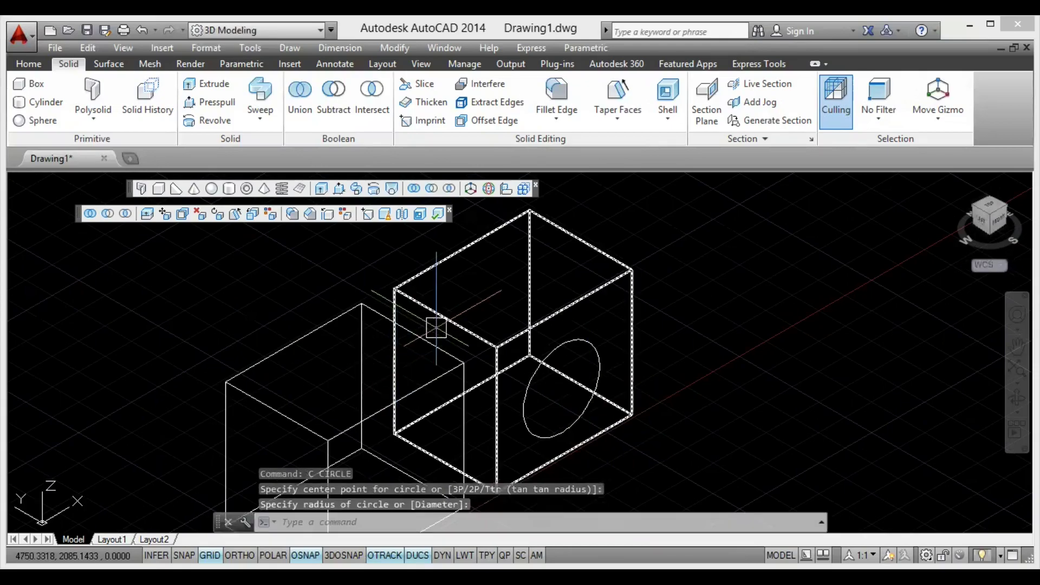
# Extrude the circle outward from the rear box's front face into a long cylinder
pyautogui.scroll(-2, 432, 325)
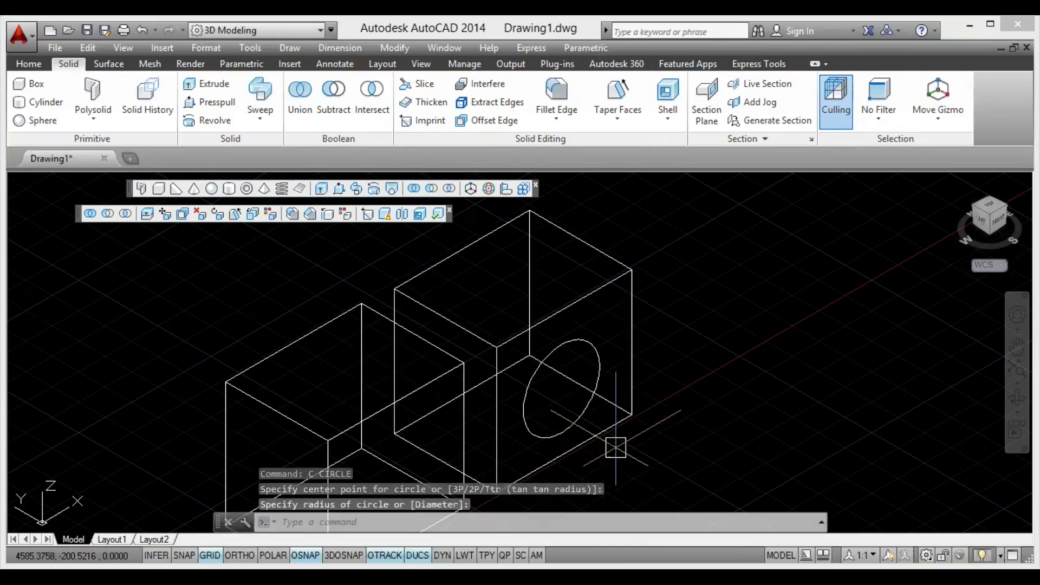
pyautogui.write('e')
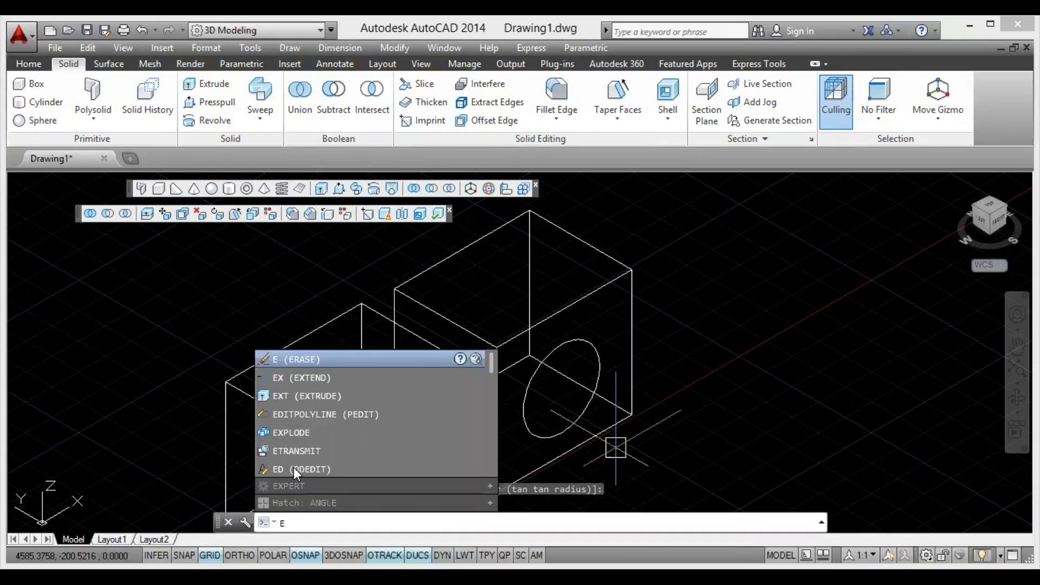
pyautogui.click(337, 395)
pyautogui.press('Return')
pyautogui.click(537, 386)
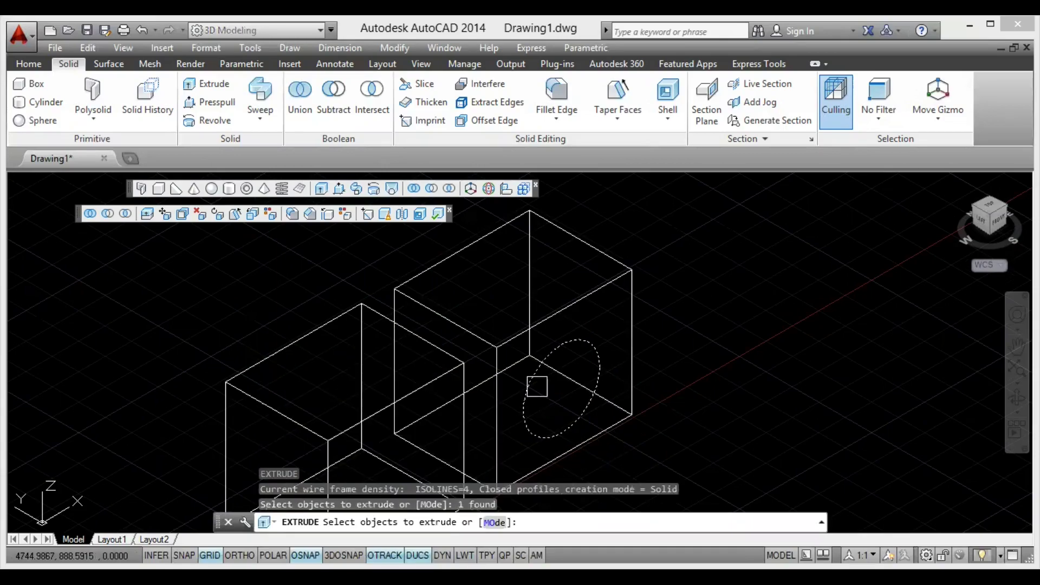
pyautogui.press('Return')
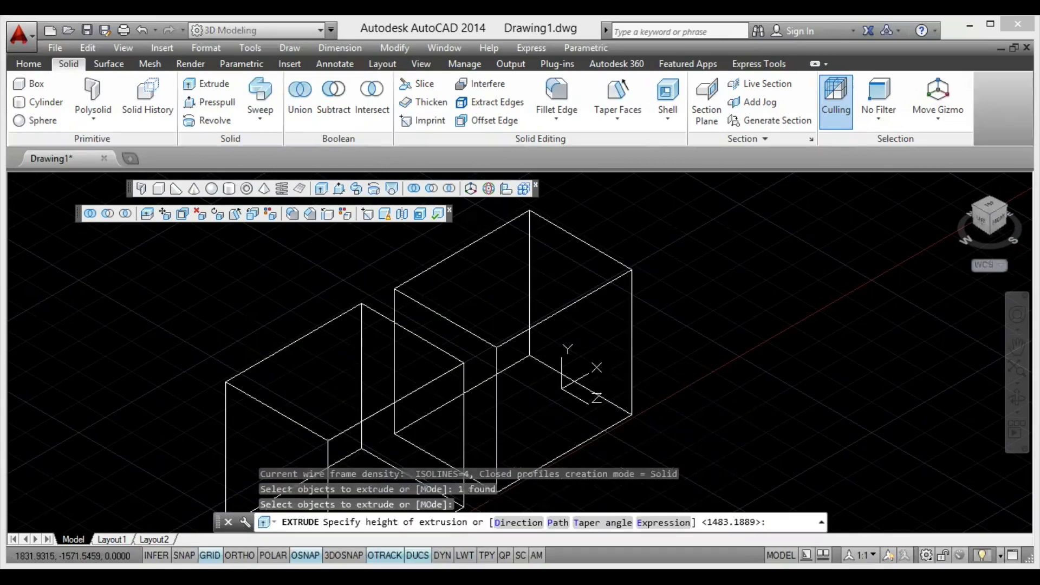
pyautogui.click(733, 426)
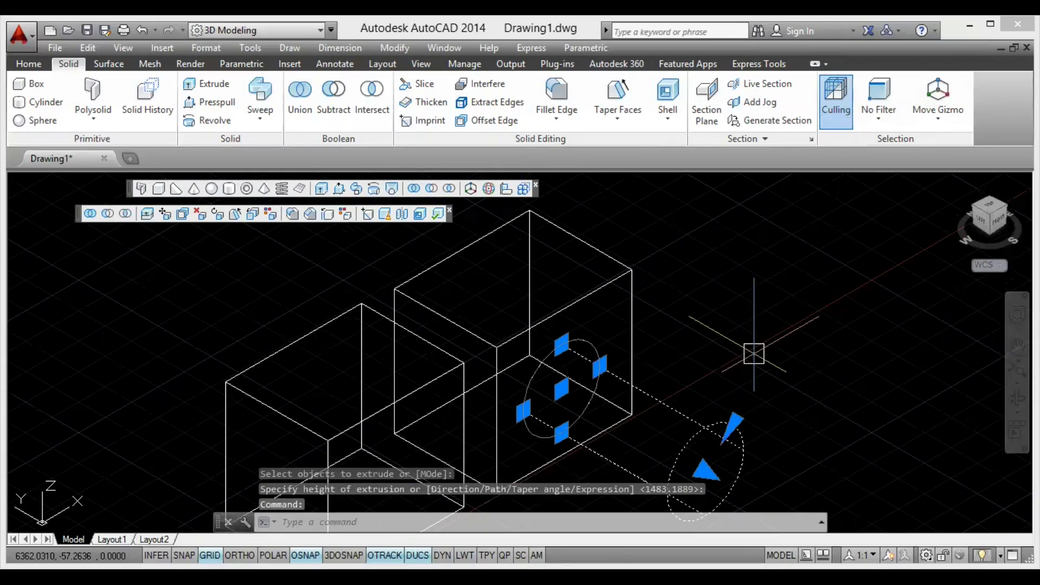
# Move the cylinder a short distance along the Y axis into the rear box with Ortho on
pyautogui.write('m')
pyautogui.press('Return')
pyautogui.click(777, 363)
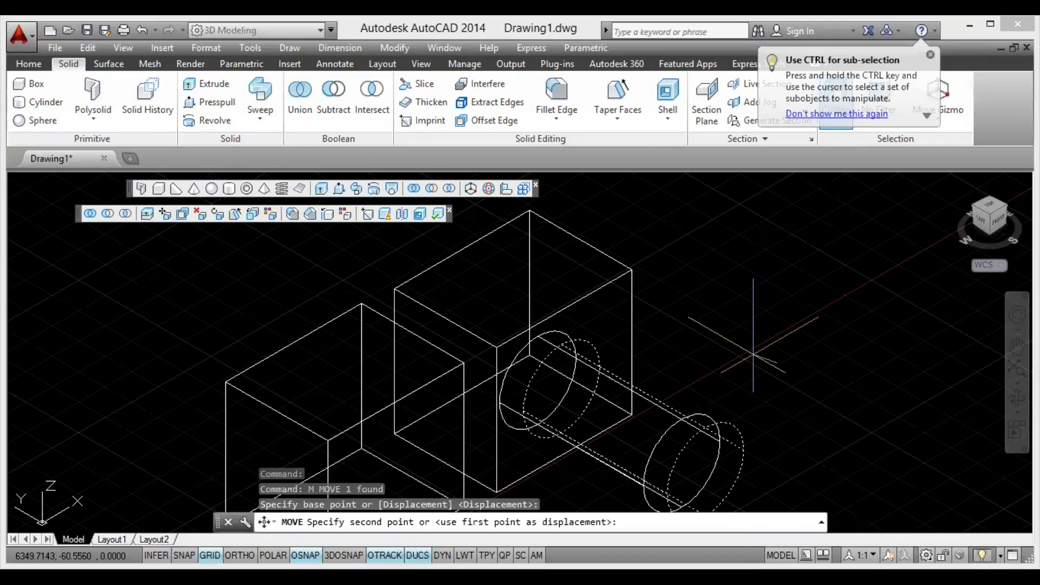
pyautogui.press('F8')
pyautogui.click(428, 404)
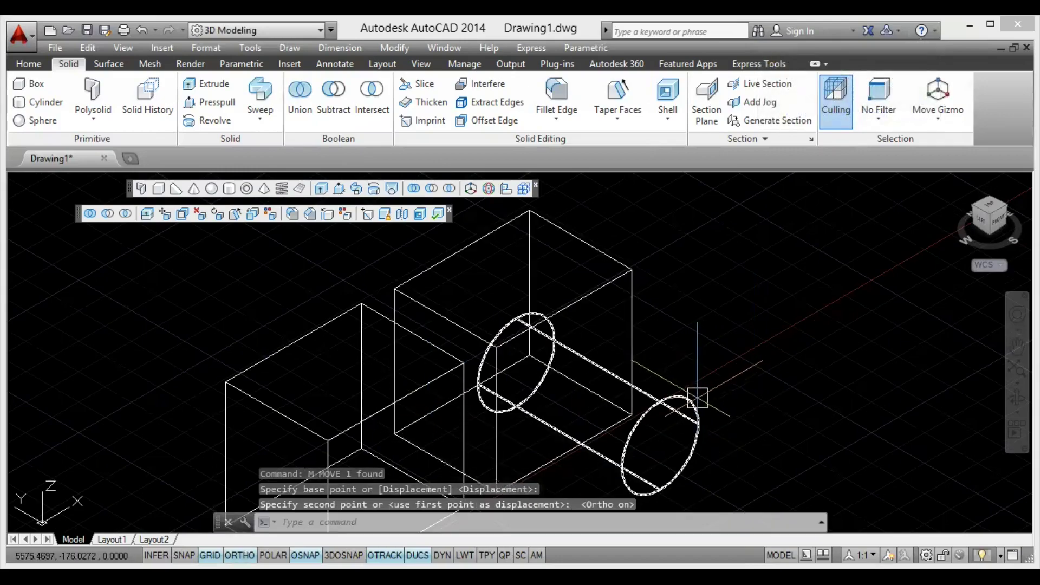
# Move the cylinder further along the Y axis so it passes through the rear box and protrudes at both ends
pyautogui.click(697, 398)
pyautogui.rightClick(757, 336)
pyautogui.click(778, 307)
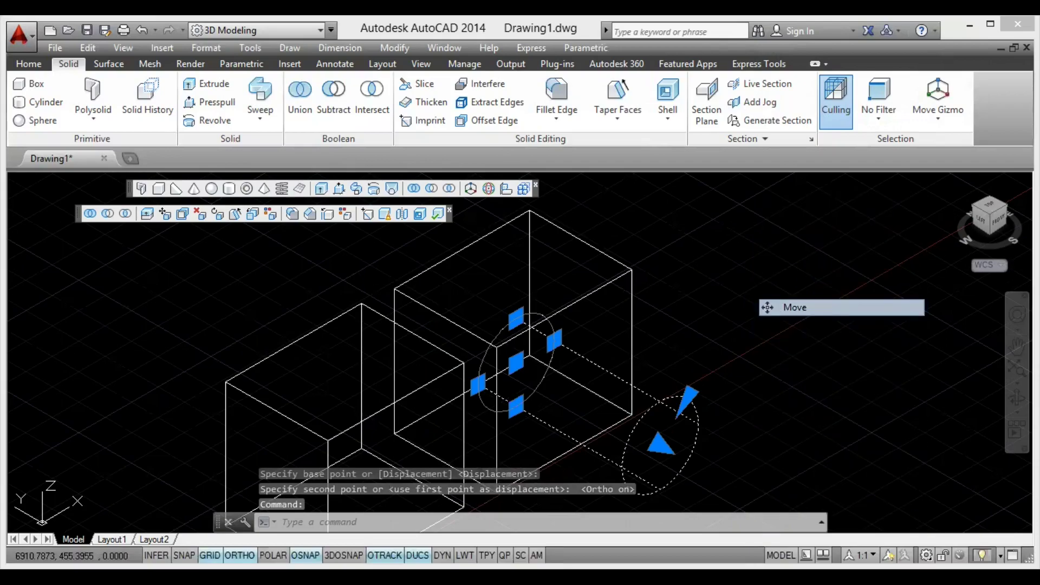
pyautogui.click(726, 316)
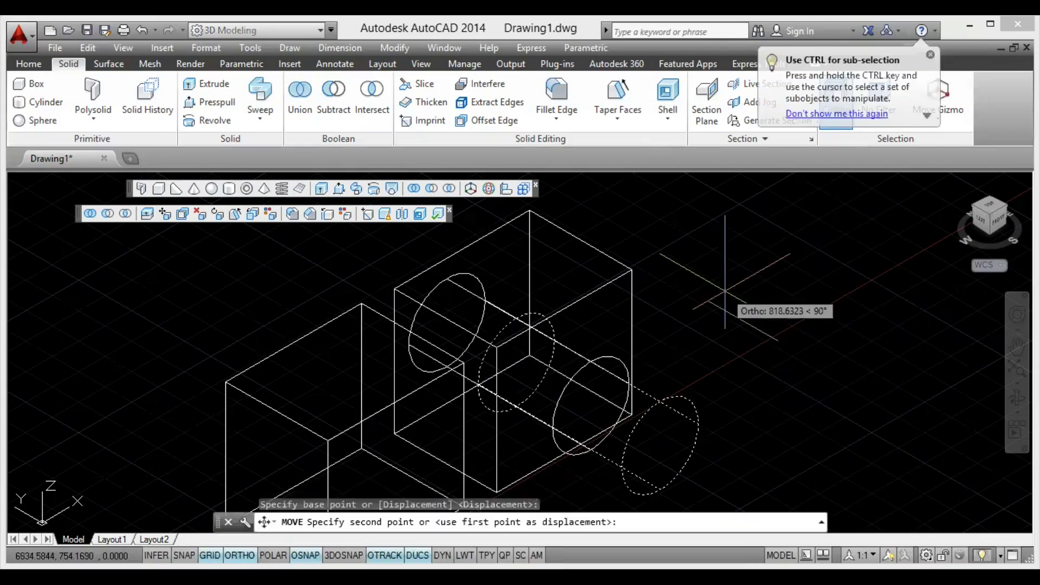
pyautogui.click(582, 367)
pyautogui.rightClick(734, 304)
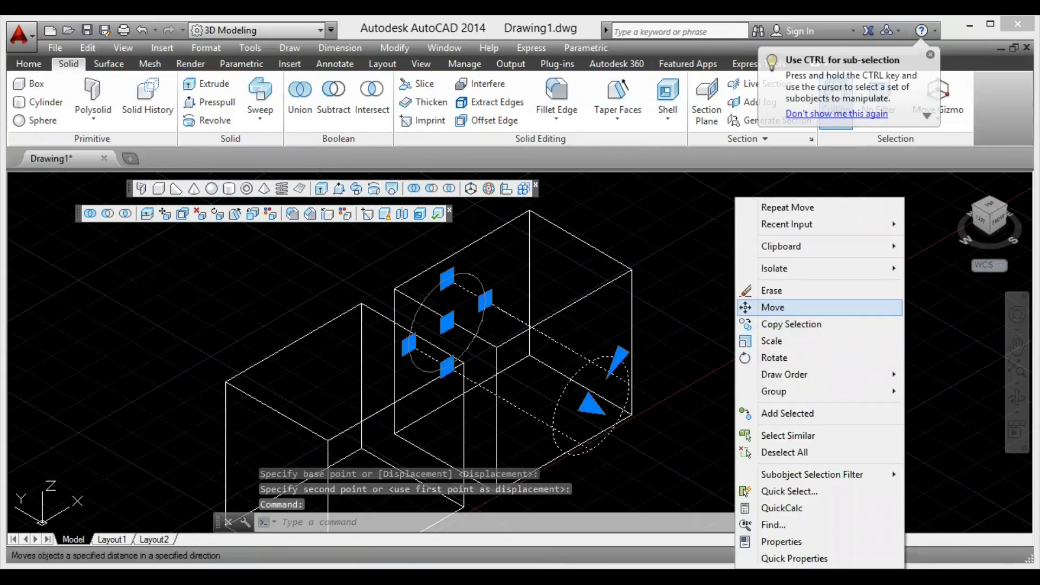
pyautogui.press('Escape')
pyautogui.press('Escape')
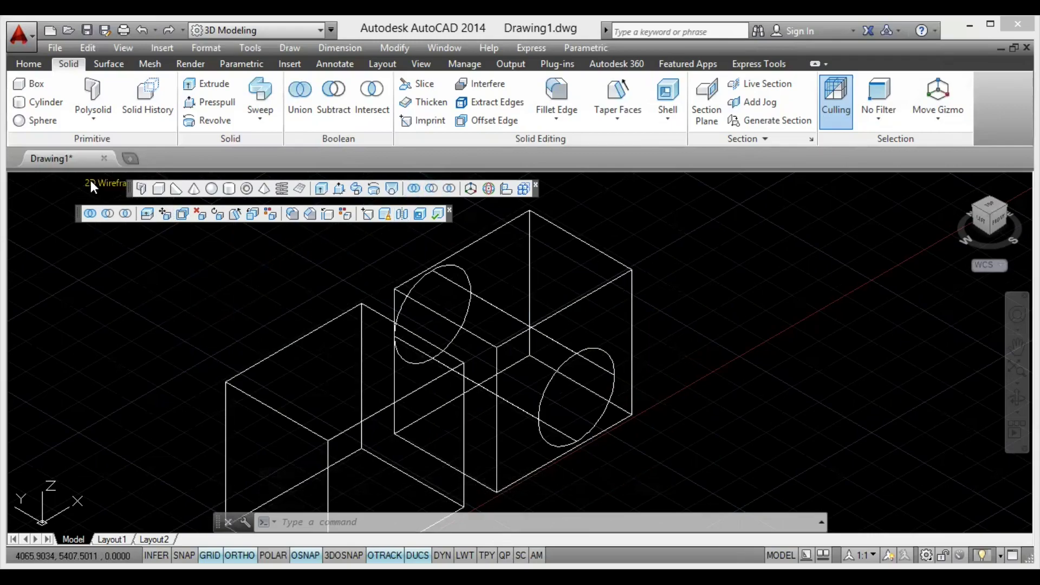
# Apply the Realistic visual style and check the cylinder's far end in NW Isometric before returning to SW Isometric
pyautogui.click(94, 182)
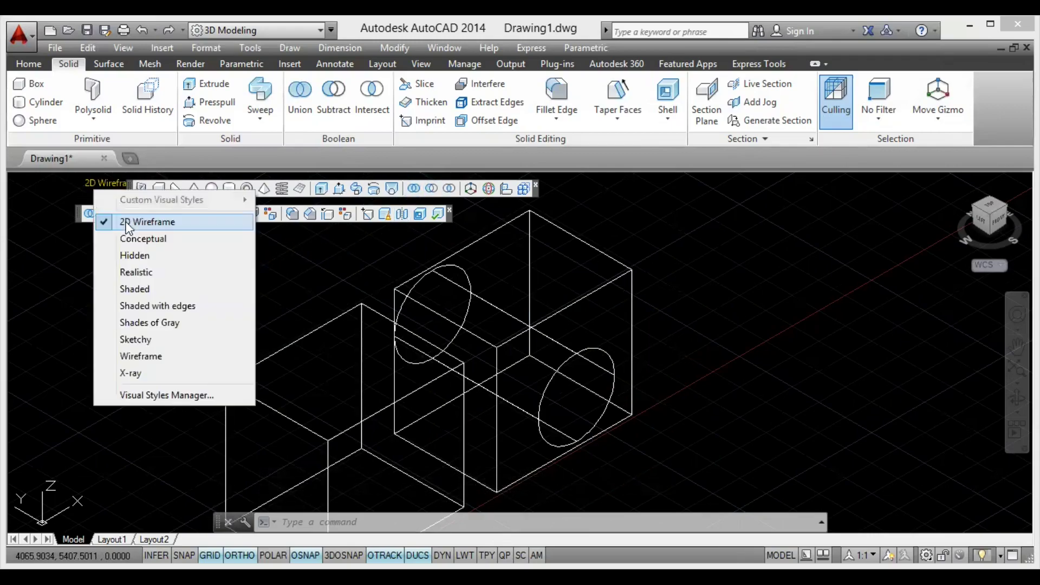
pyautogui.click(153, 273)
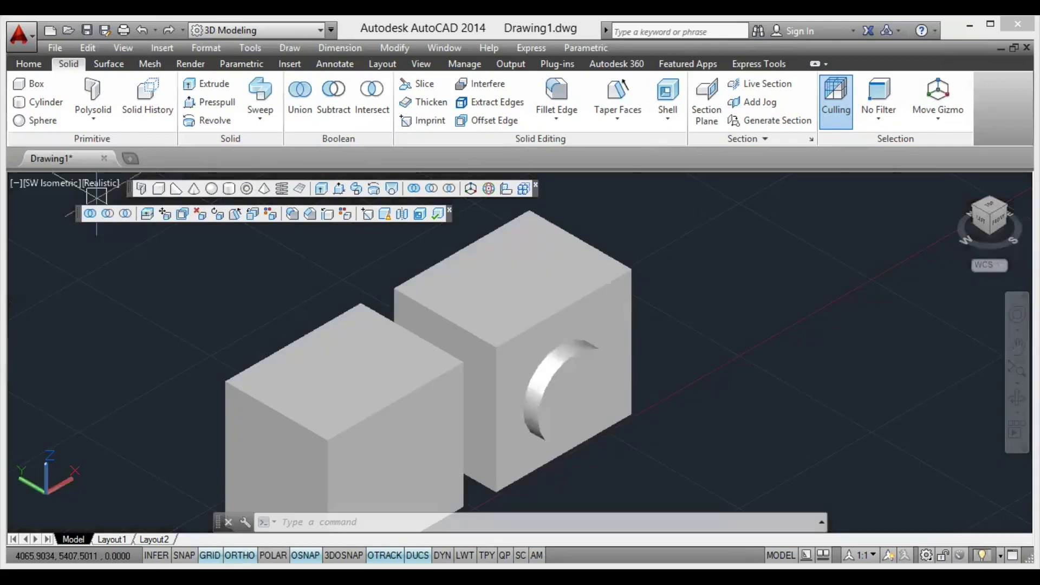
pyautogui.click(54, 182)
pyautogui.click(141, 373)
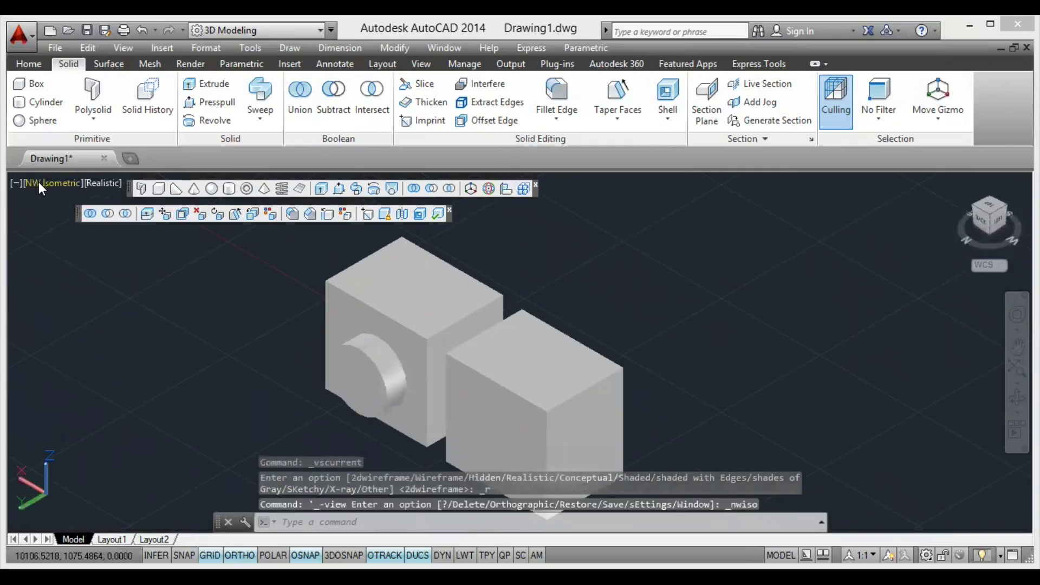
pyautogui.click(43, 183)
pyautogui.click(87, 322)
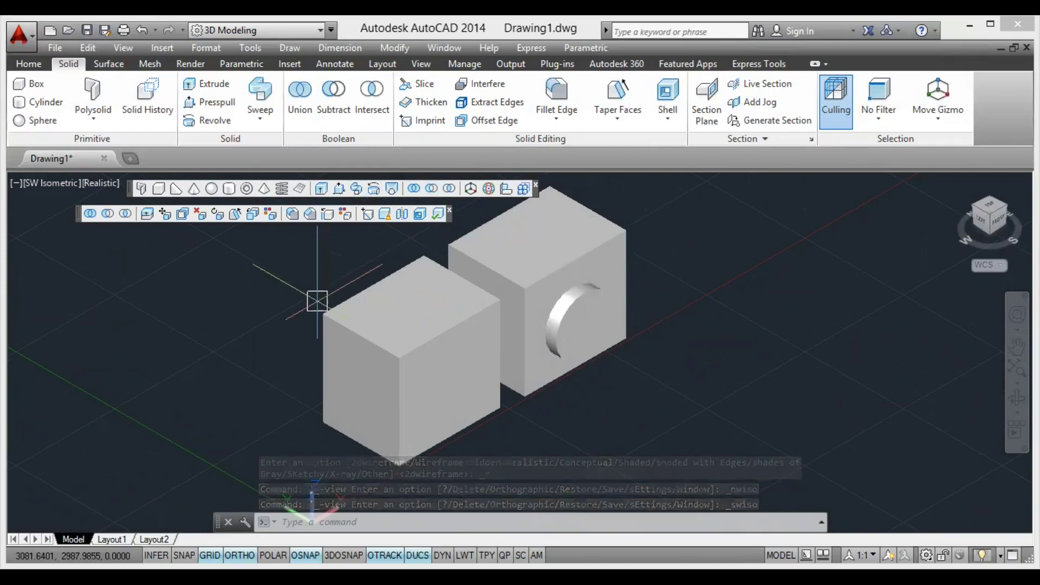
# Subtract the cylinder from the rear box to cut a round hole through it
pyautogui.write('SU')
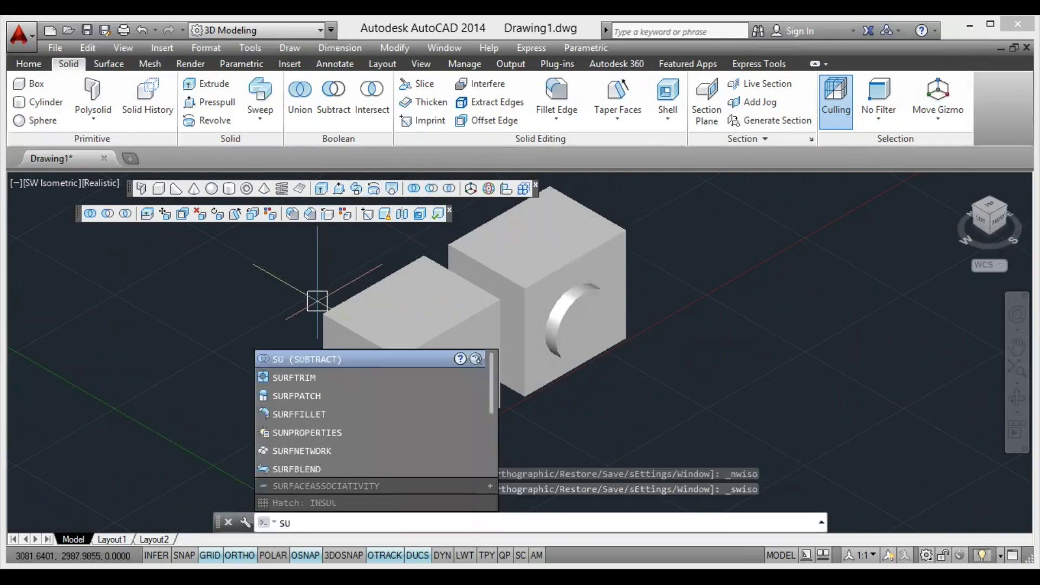
pyautogui.press('Return')
pyautogui.press('Return')
pyautogui.click(583, 224)
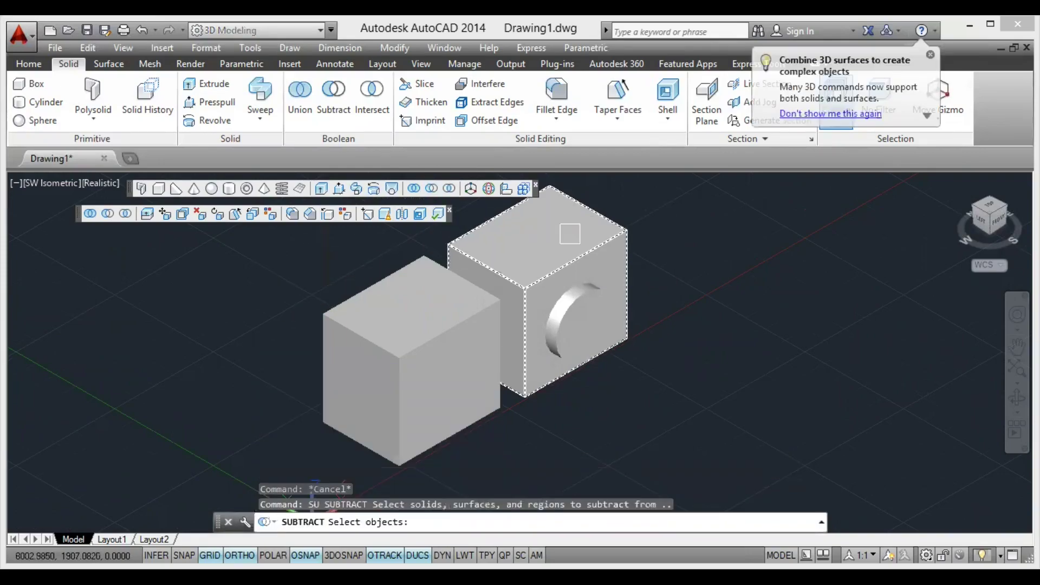
pyautogui.click(583, 224)
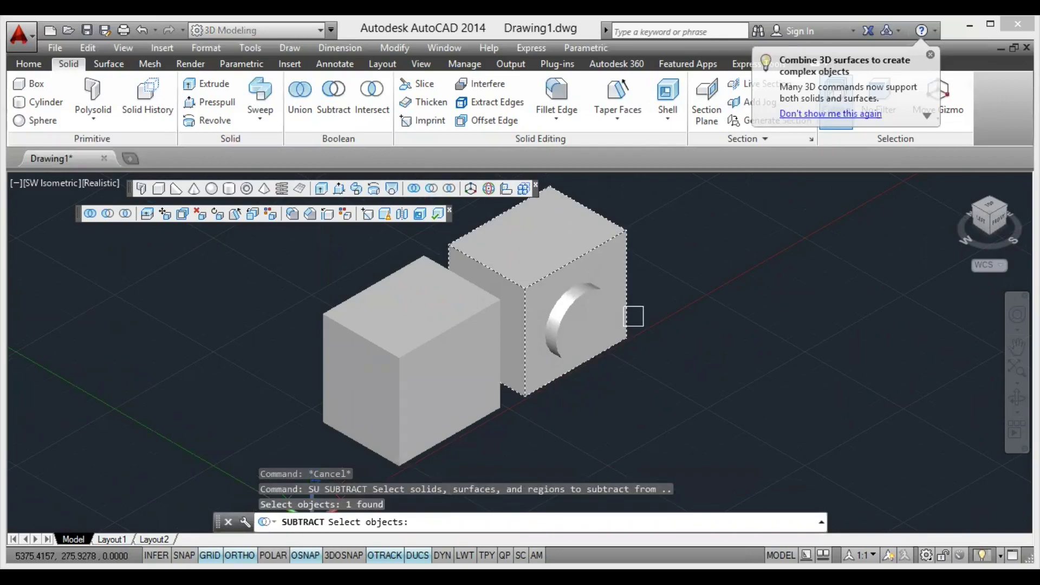
pyautogui.press('Return')
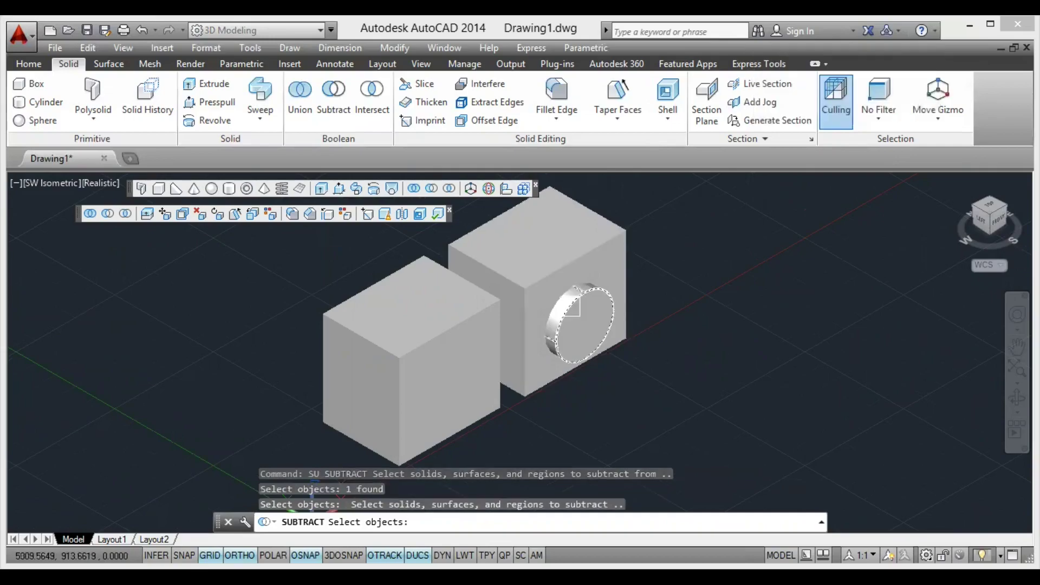
pyautogui.click(576, 308)
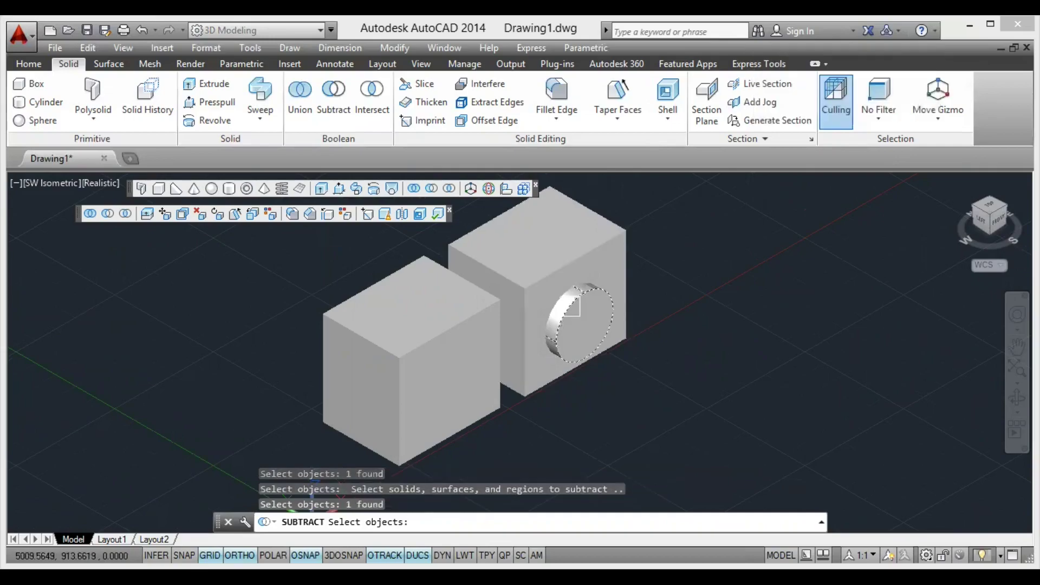
pyautogui.press('Return')
# Orbit around the rear box to examine the round through hole from several sides, and return to SW Isometric
pyautogui.scroll(5, 634, 327)
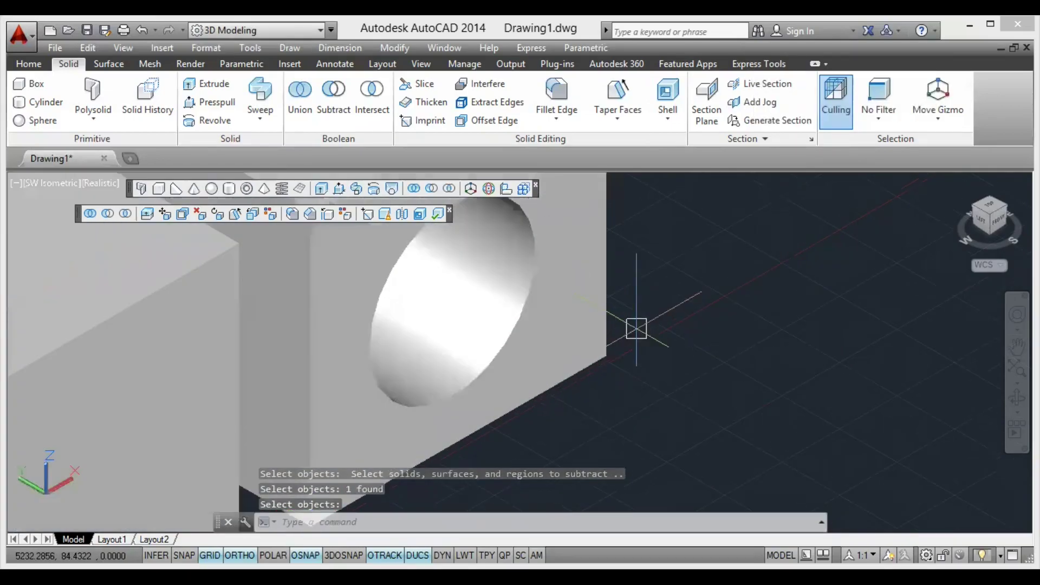
pyautogui.click(1017, 398)
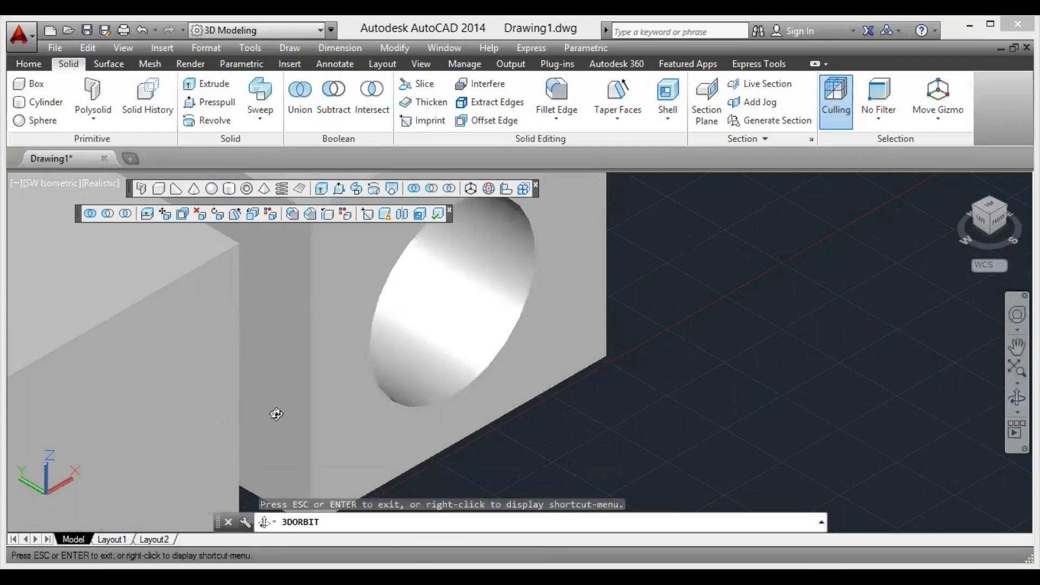
pyautogui.moveTo(441, 423); pyautogui.dragTo(194, 414)
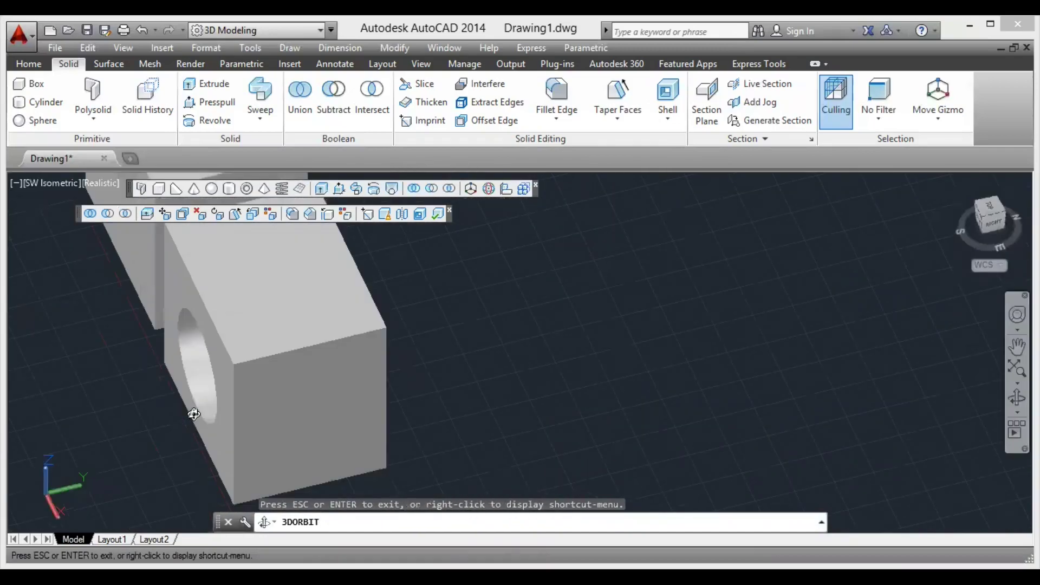
pyautogui.moveTo(336, 379); pyautogui.dragTo(426, 366)
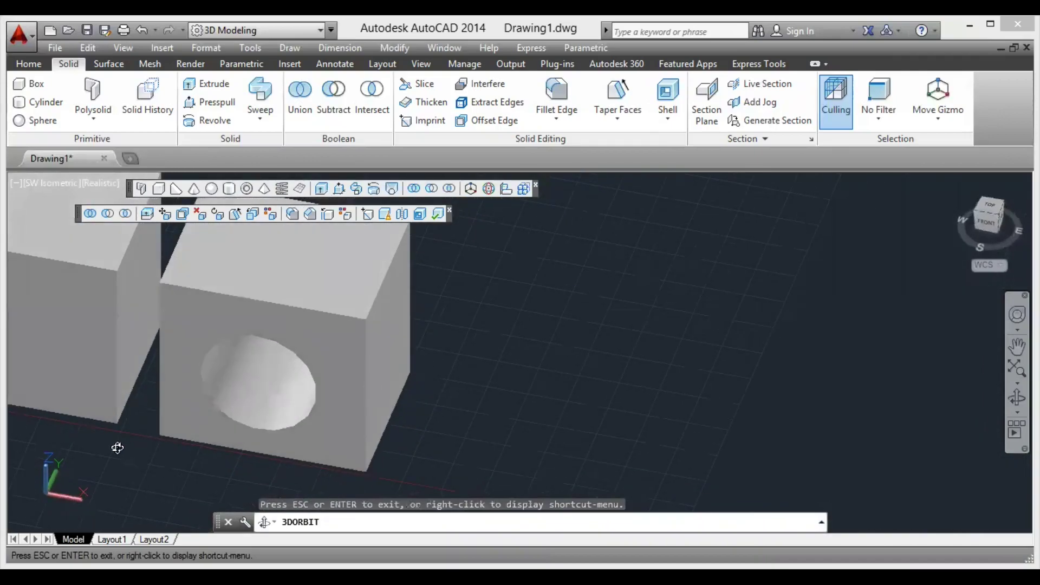
pyautogui.moveTo(117, 448); pyautogui.dragTo(272, 406)
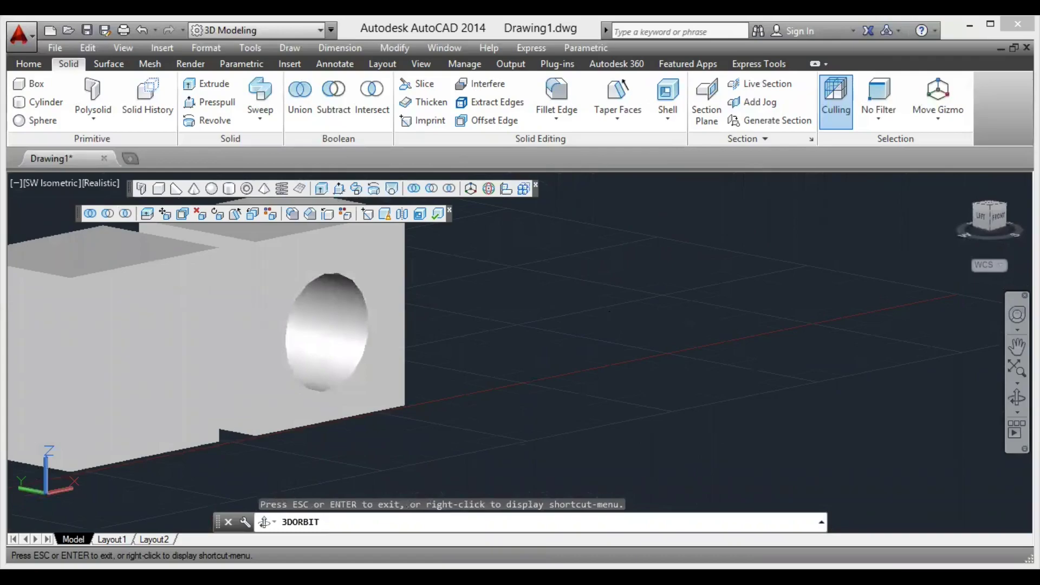
pyautogui.rightClick(609, 311)
pyautogui.click(719, 35)
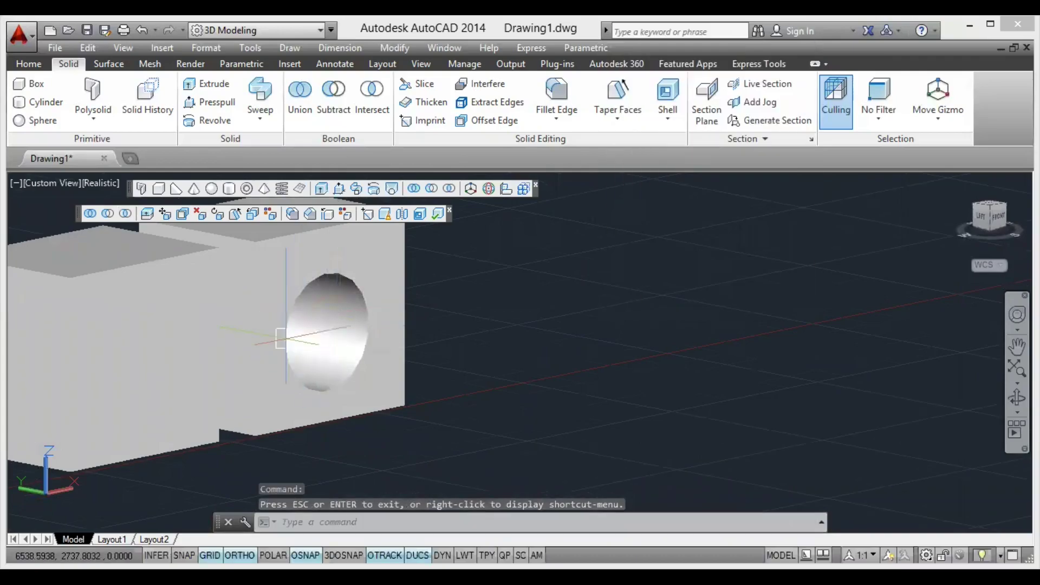
pyautogui.scroll(-2, 313, 363)
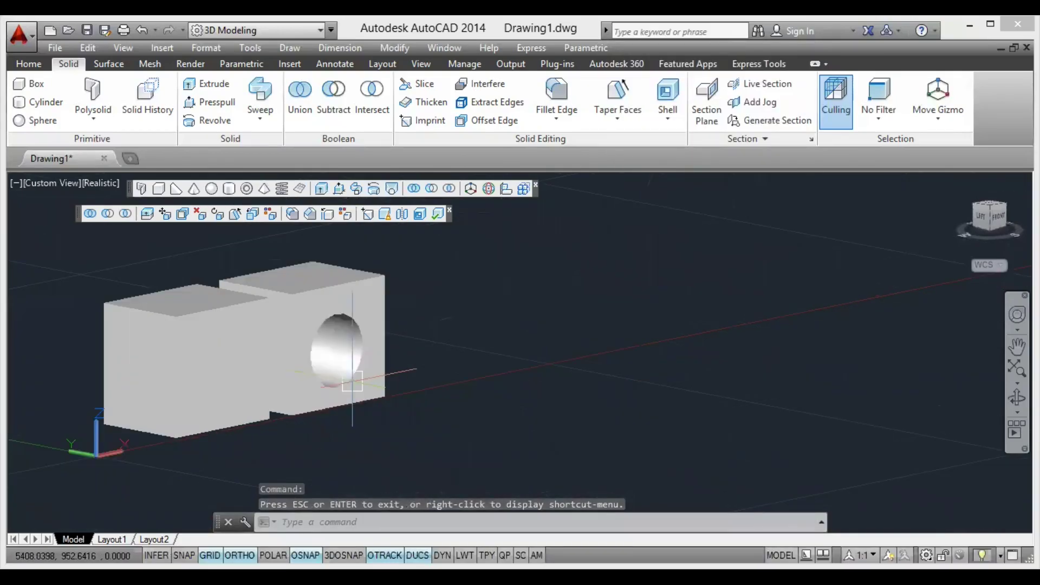
pyautogui.click(63, 182)
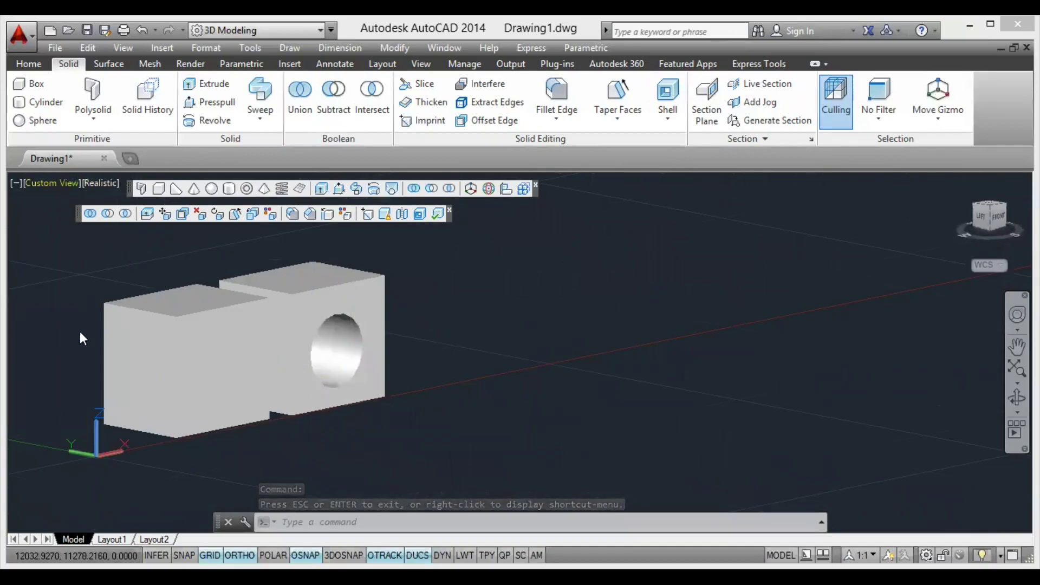
pyautogui.click(107, 324)
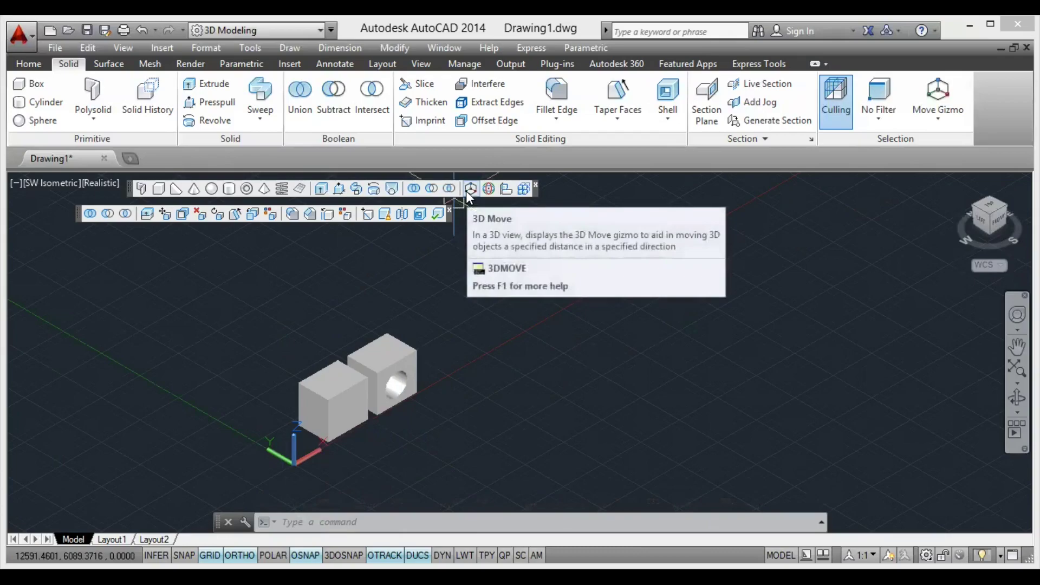
# Move the solid front box along the Y axis, away from the box with the hole, using 3D Move
pyautogui.scroll(4, 285, 383)
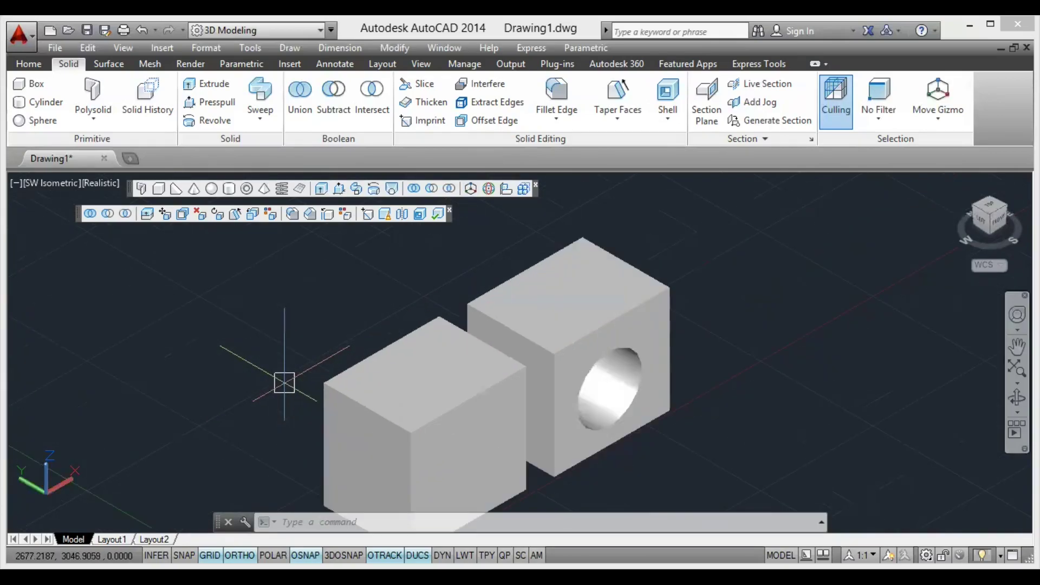
pyautogui.click(412, 368)
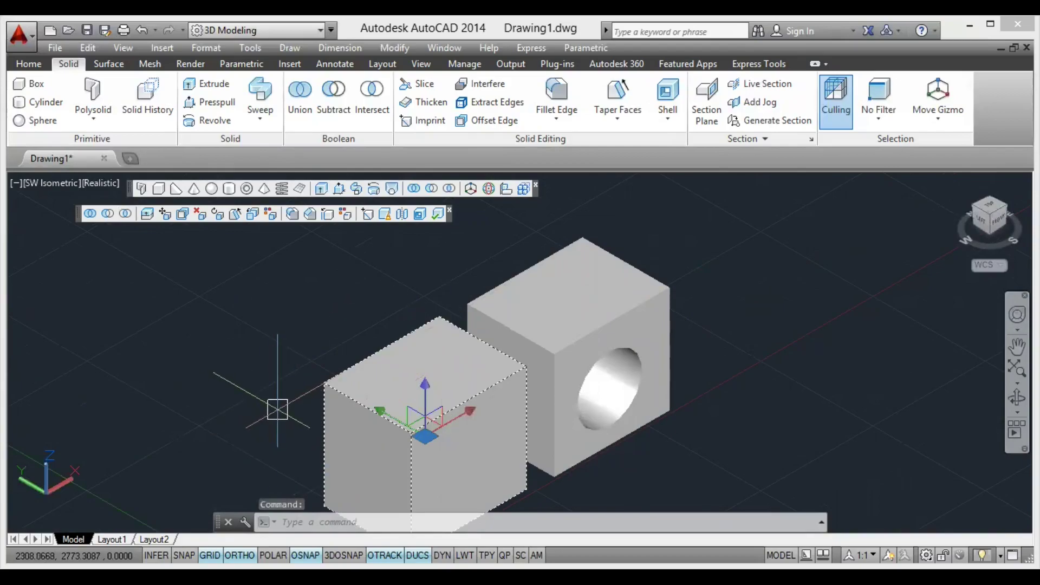
pyautogui.click(470, 189)
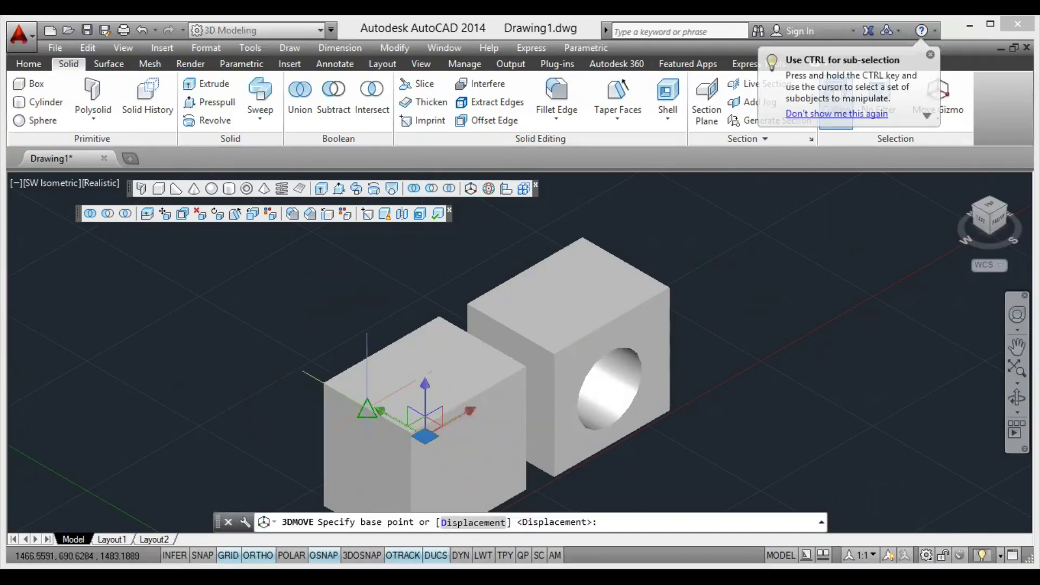
pyautogui.click(395, 424)
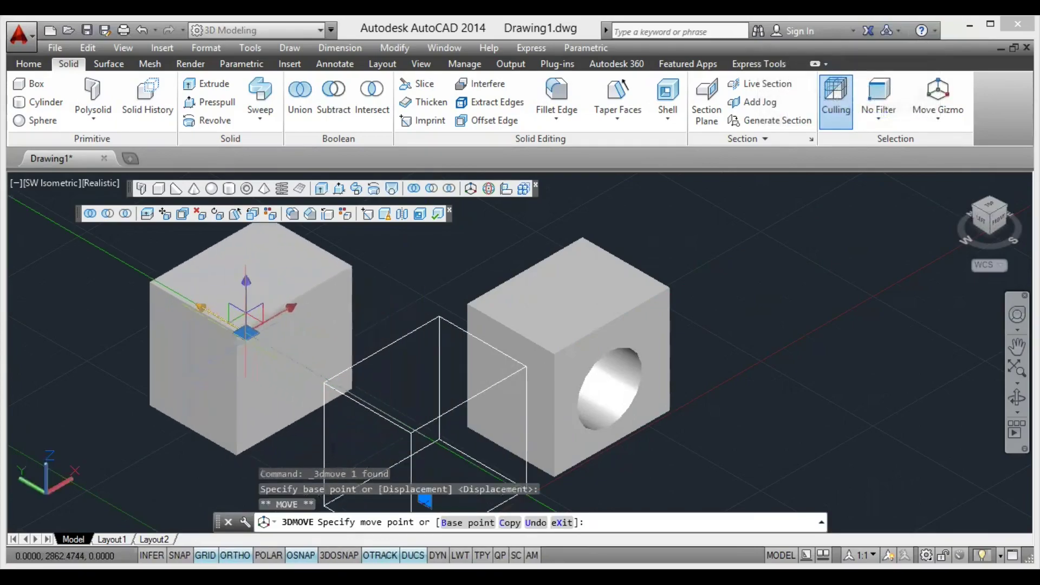
pyautogui.click(368, 408)
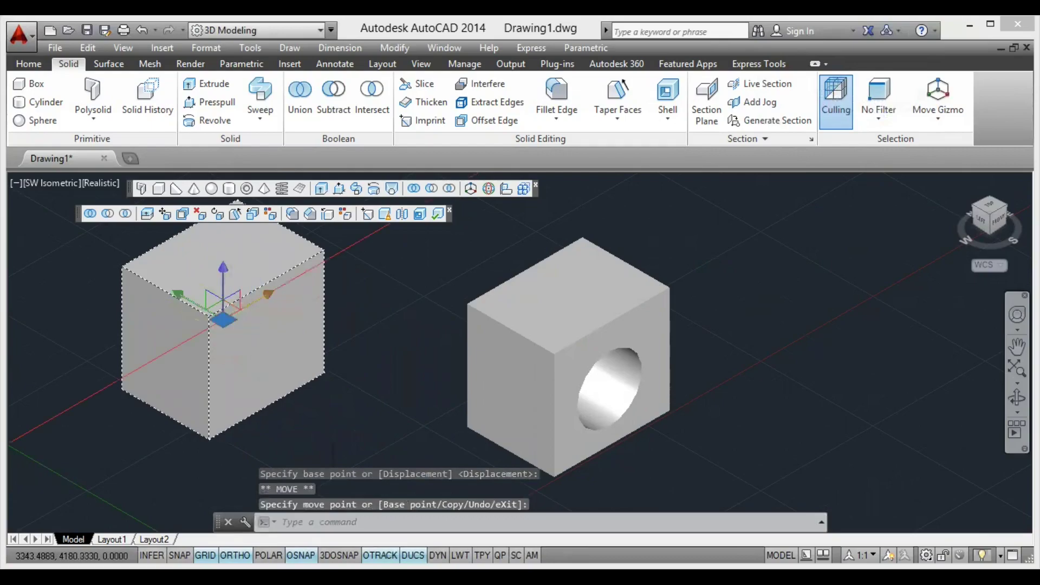
pyautogui.click(224, 320)
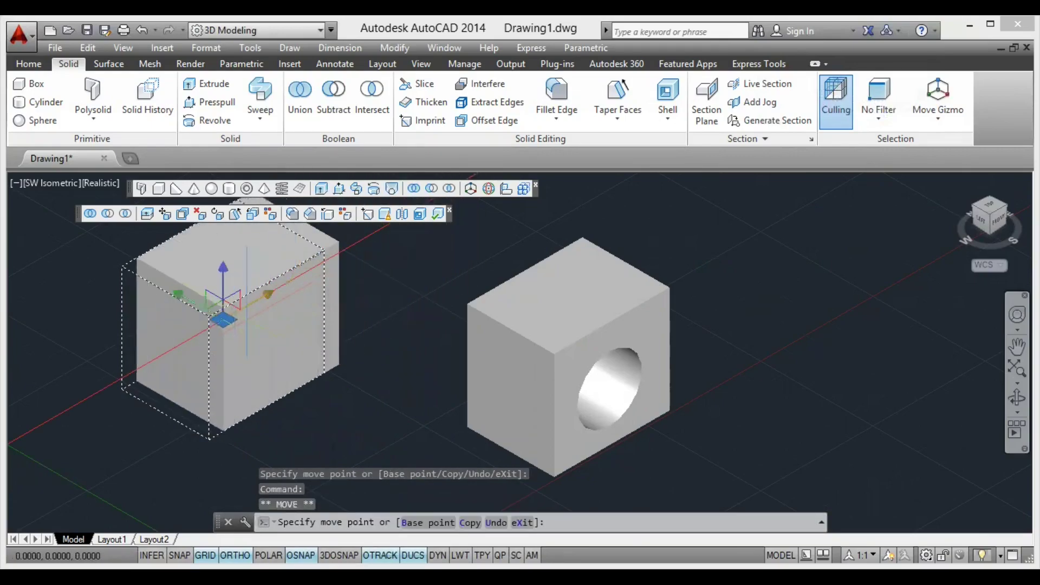
pyautogui.click(222, 321)
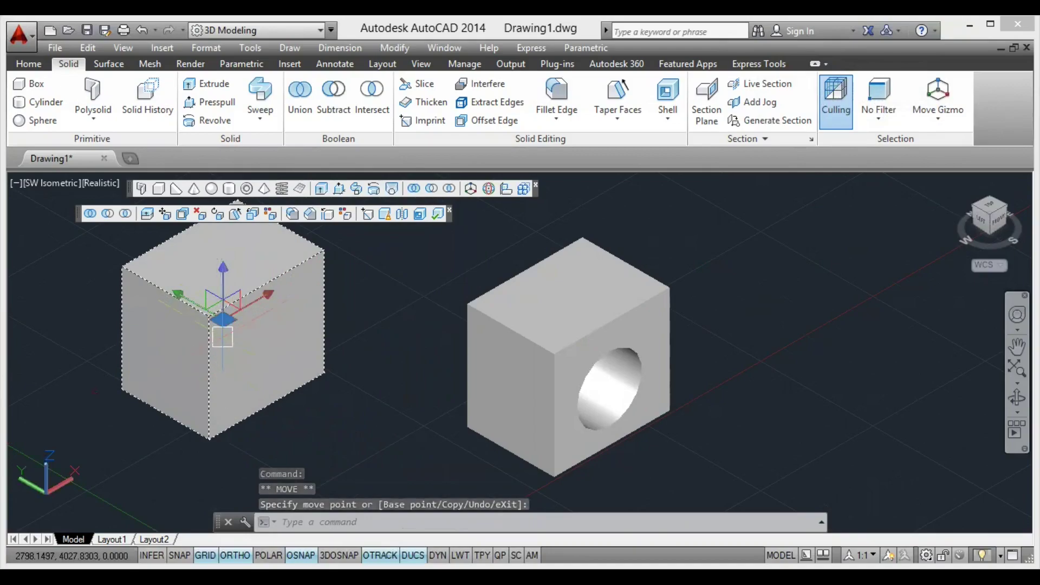
pyautogui.press('Escape')
pyautogui.press('Escape')
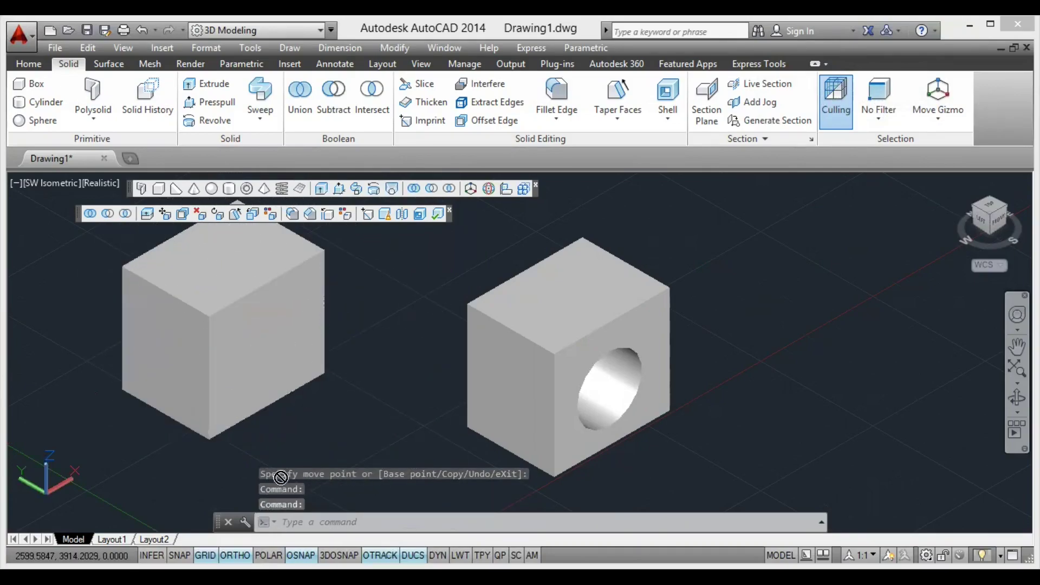
# Bring the solid box back nearer the box with the hole and shift it along the X axis
pyautogui.moveTo(281, 477); pyautogui.dragTo(314, 401)
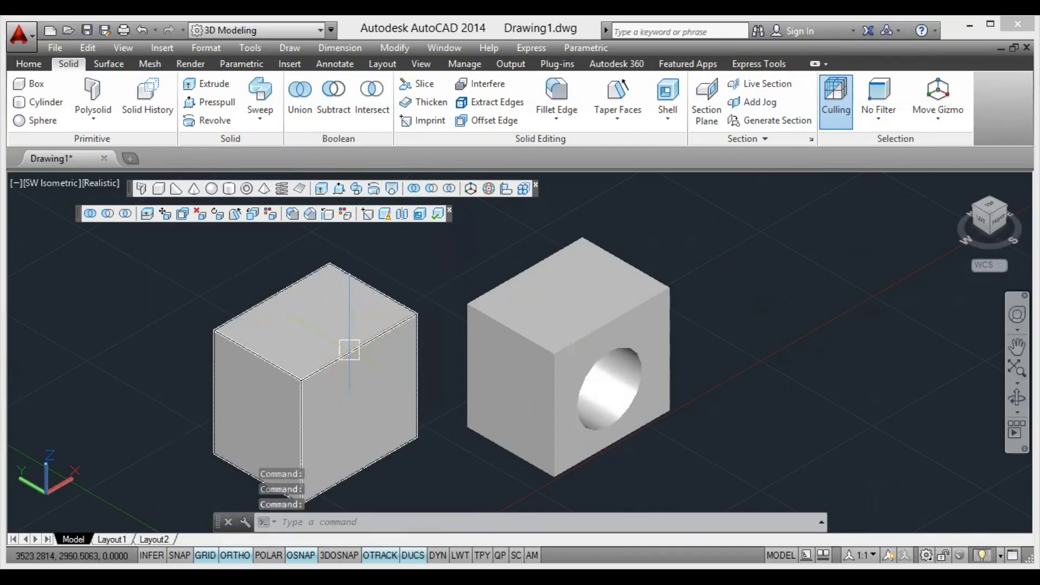
pyautogui.click(350, 350)
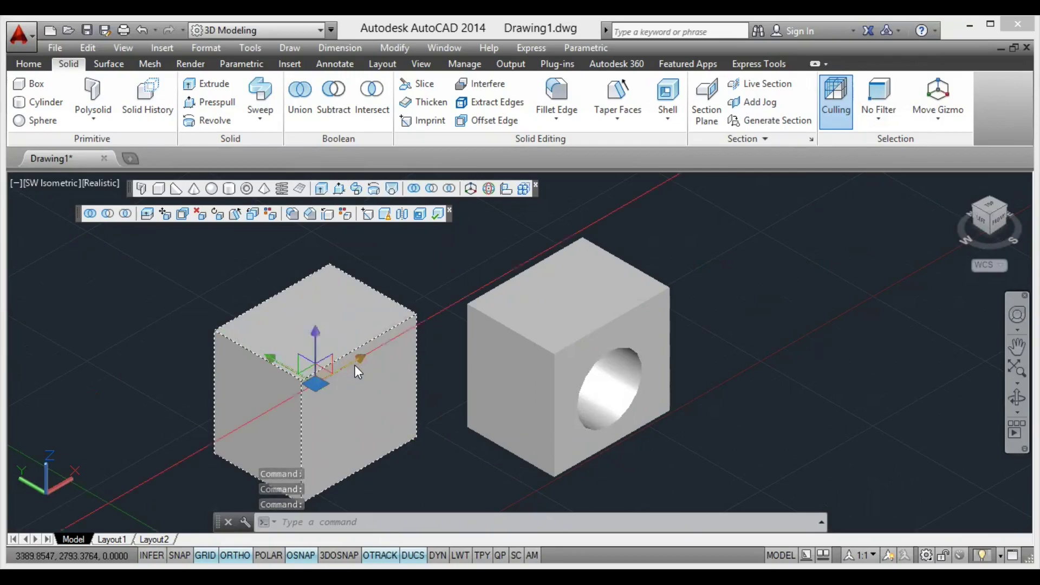
pyautogui.click(354, 364)
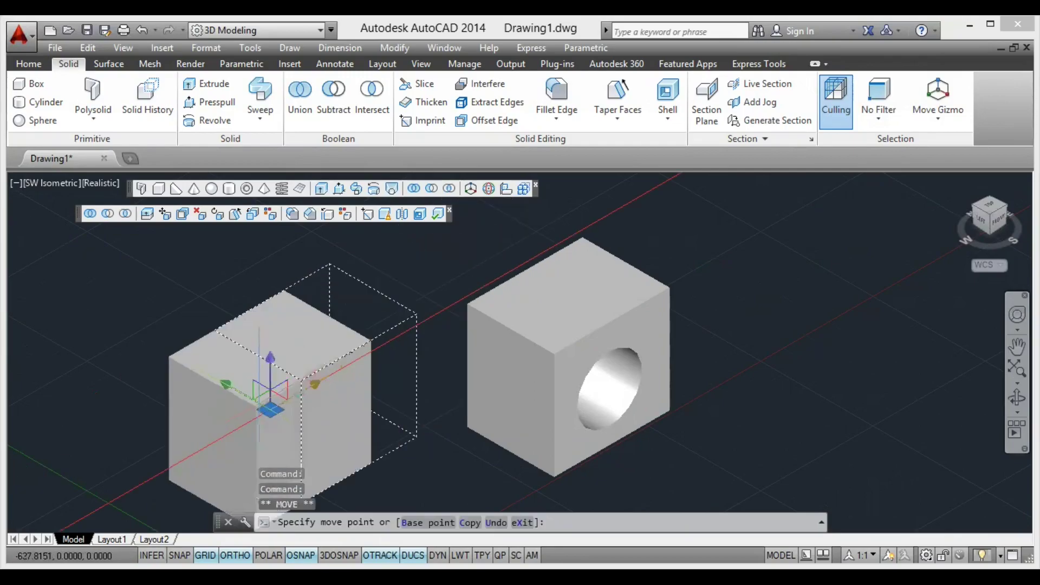
pyautogui.click(243, 381)
# Shift the solid box along the Y axis and raise it slightly along the Z axis with the move gizmo
pyautogui.click(256, 387)
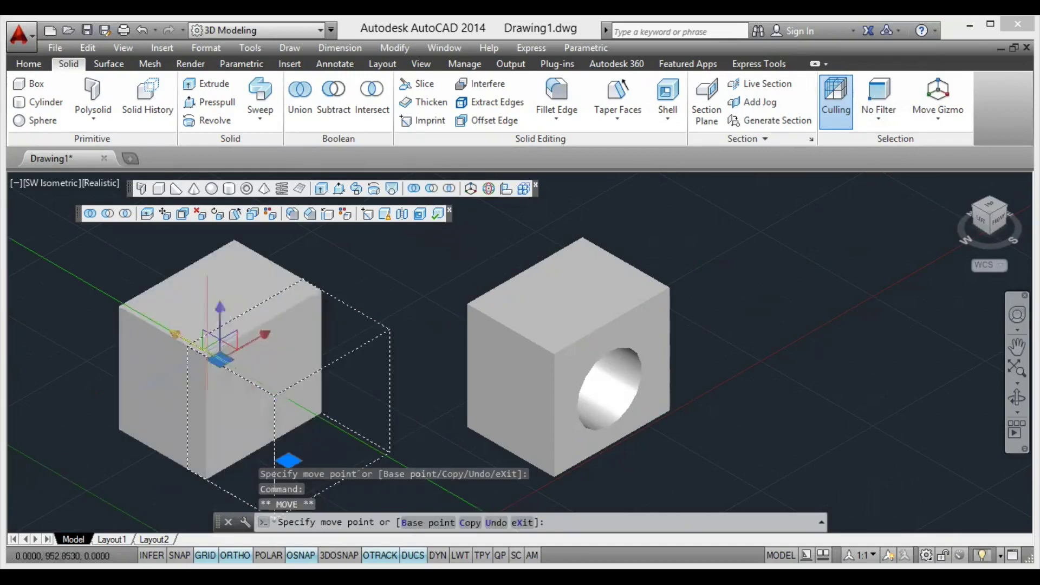
pyautogui.click(311, 410)
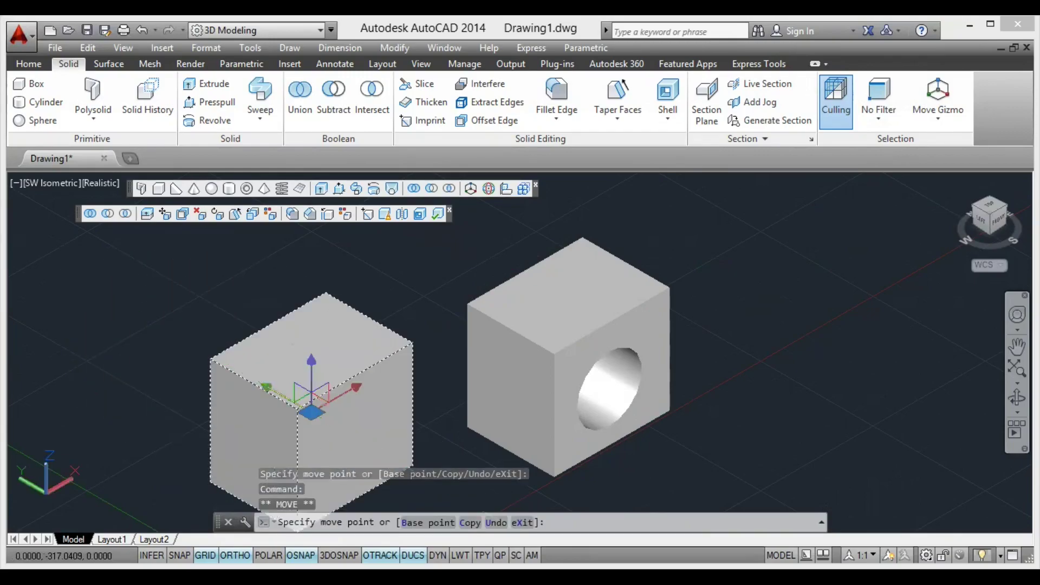
pyautogui.click(314, 377)
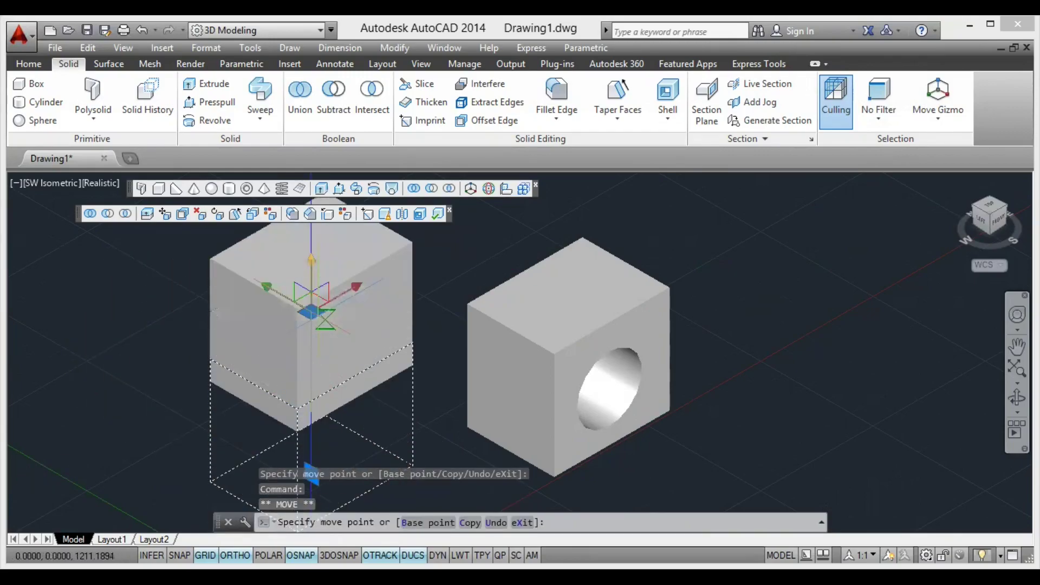
pyautogui.click(320, 325)
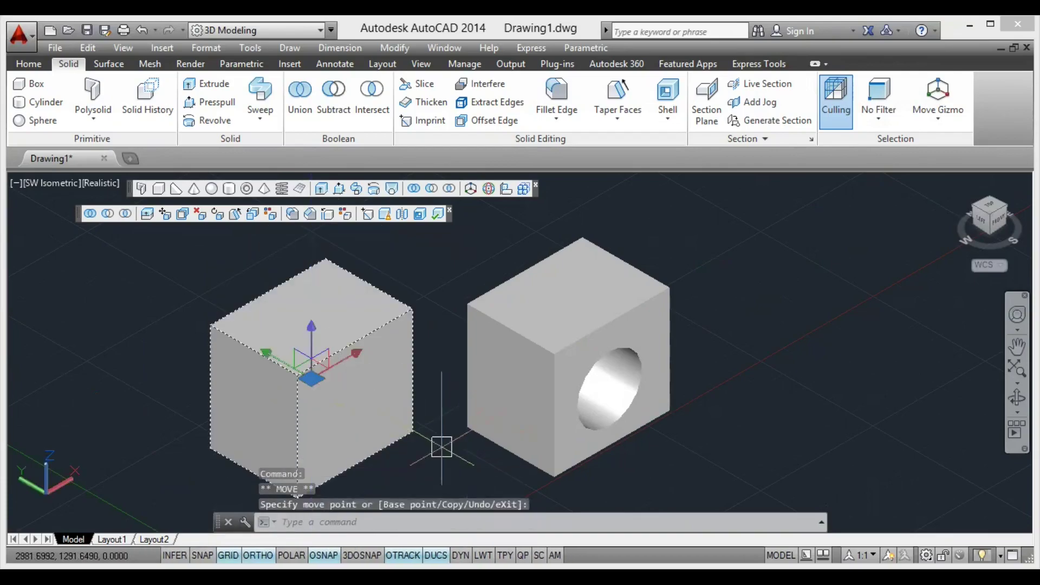
# Rotate the solid box about the Y axis with 3D Rotate
pyautogui.click(489, 189)
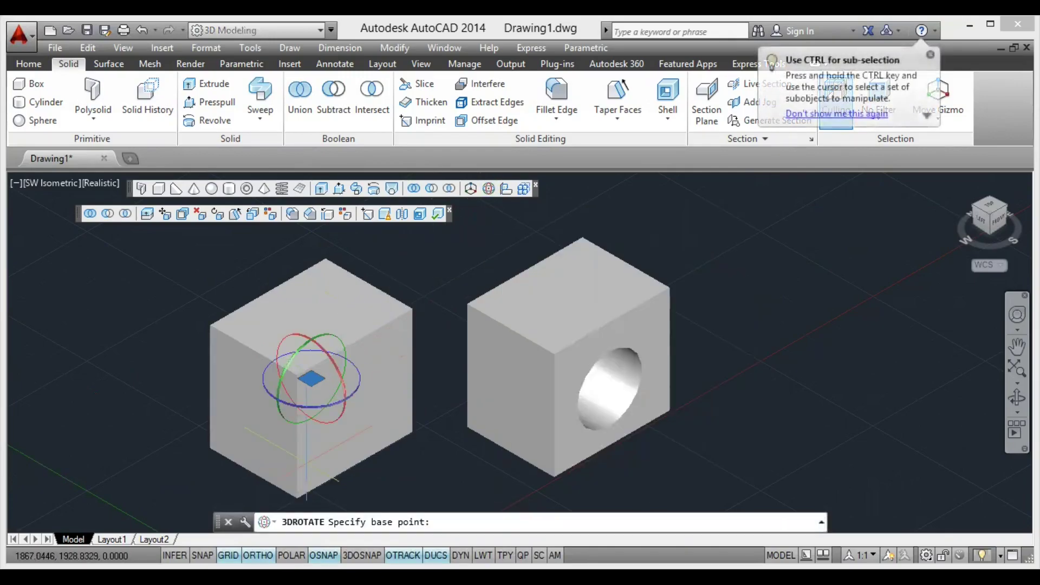
pyautogui.moveTo(228, 439); pyautogui.dragTo(230, 454, button='middle')
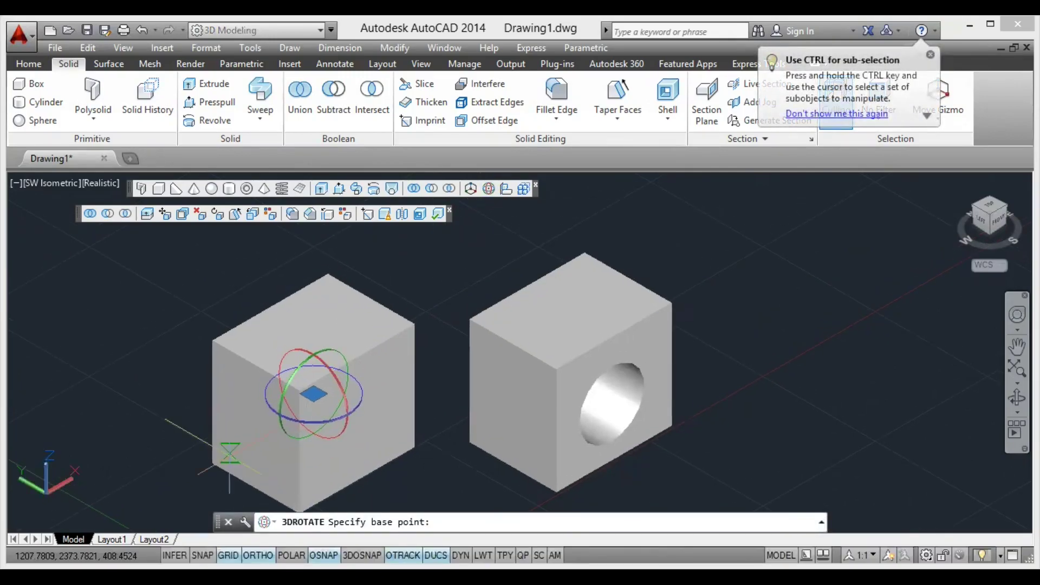
pyautogui.scroll(2, 246, 443)
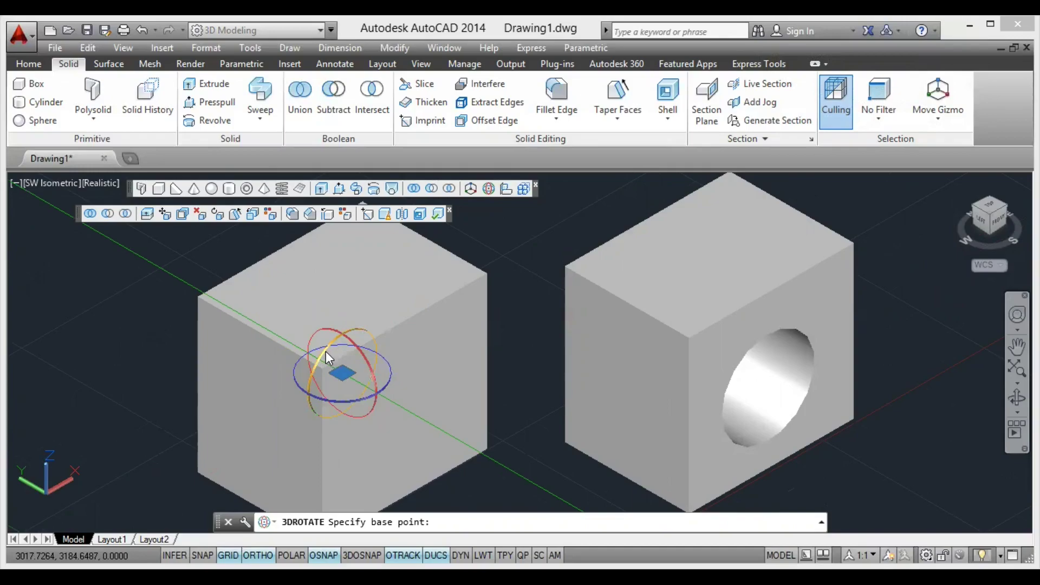
pyautogui.click(357, 332)
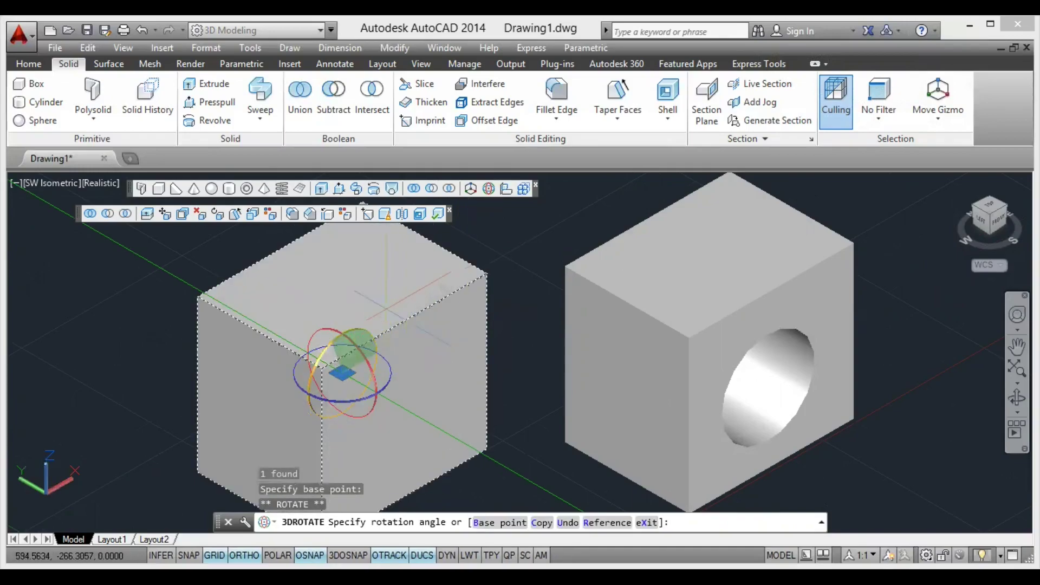
pyautogui.click(302, 405)
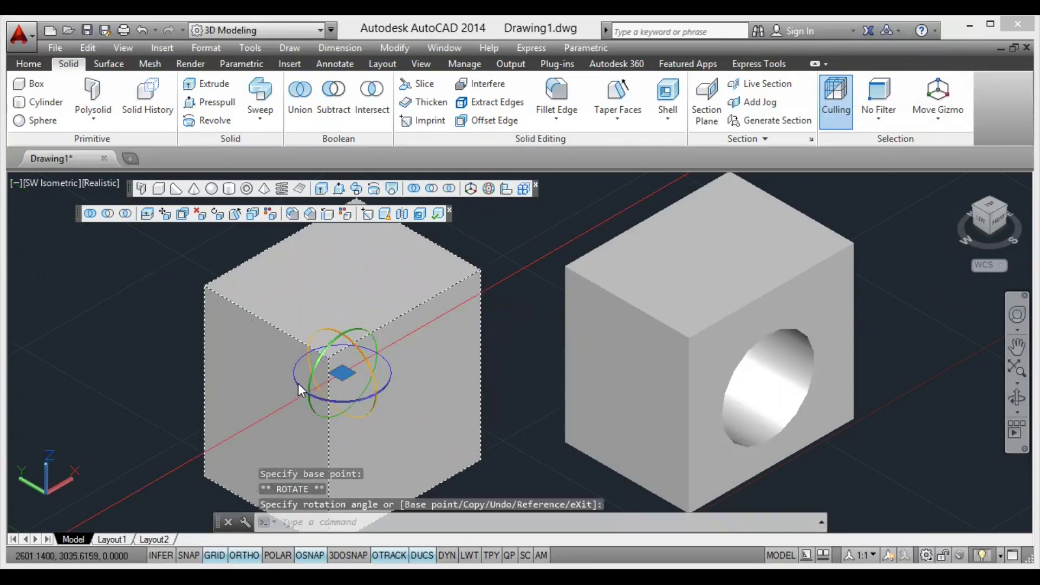
# Rotate the solid box about the X axis with the rotate gizmo and clear the selection
pyautogui.click(300, 387)
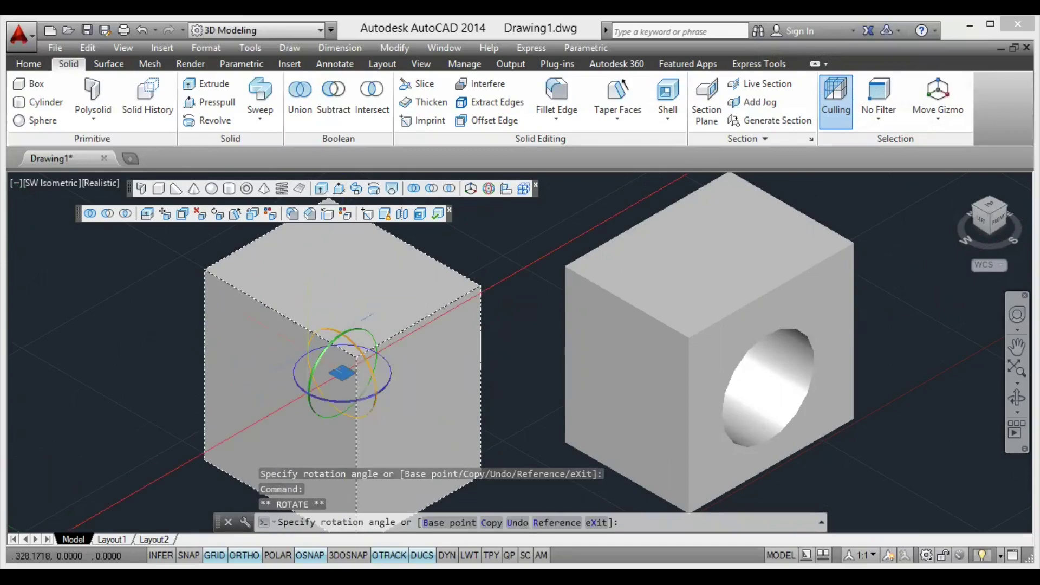
pyautogui.scroll(-4, 303, 339)
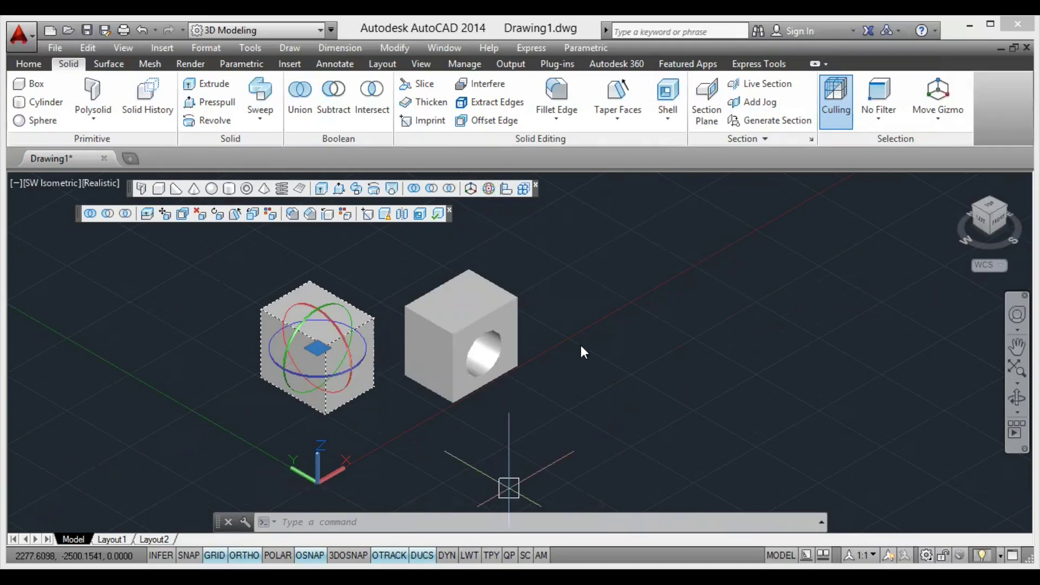
pyautogui.press('Escape')
pyautogui.scroll(4, 466, 293)
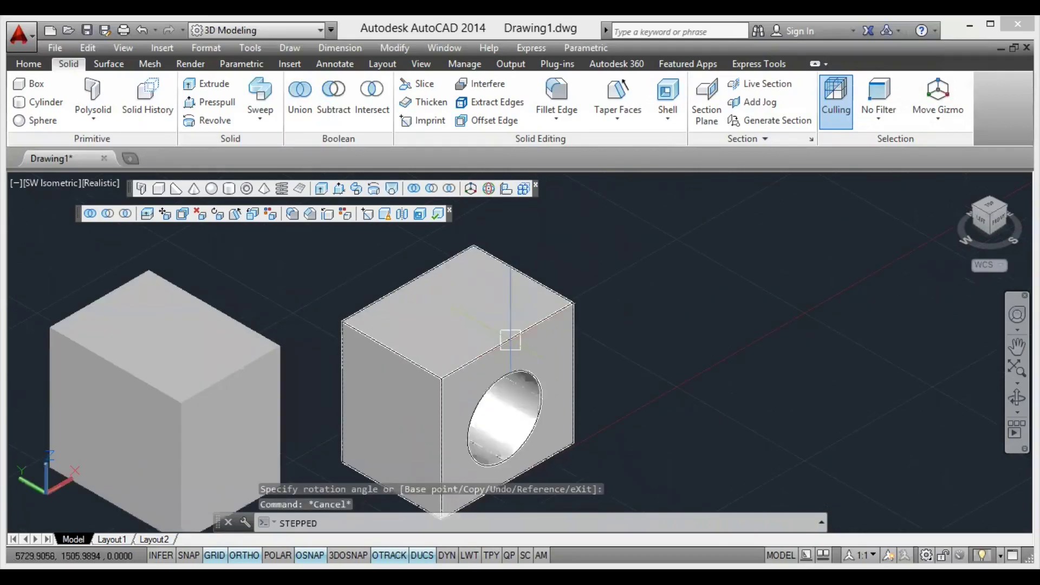
pyautogui.scroll(-3, 810, 336)
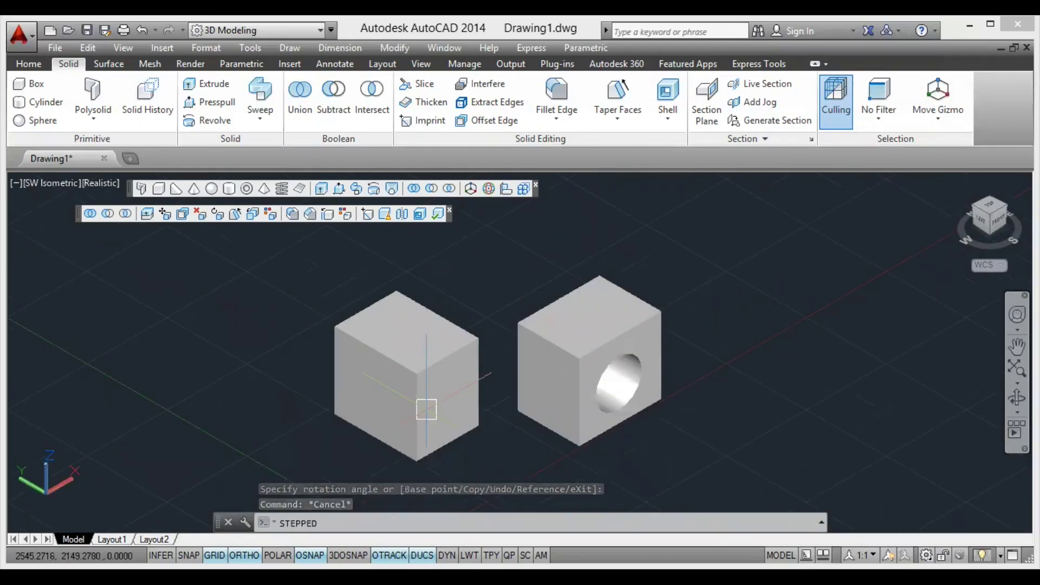
pyautogui.moveTo(425, 406); pyautogui.dragTo(445, 388, button='middle')
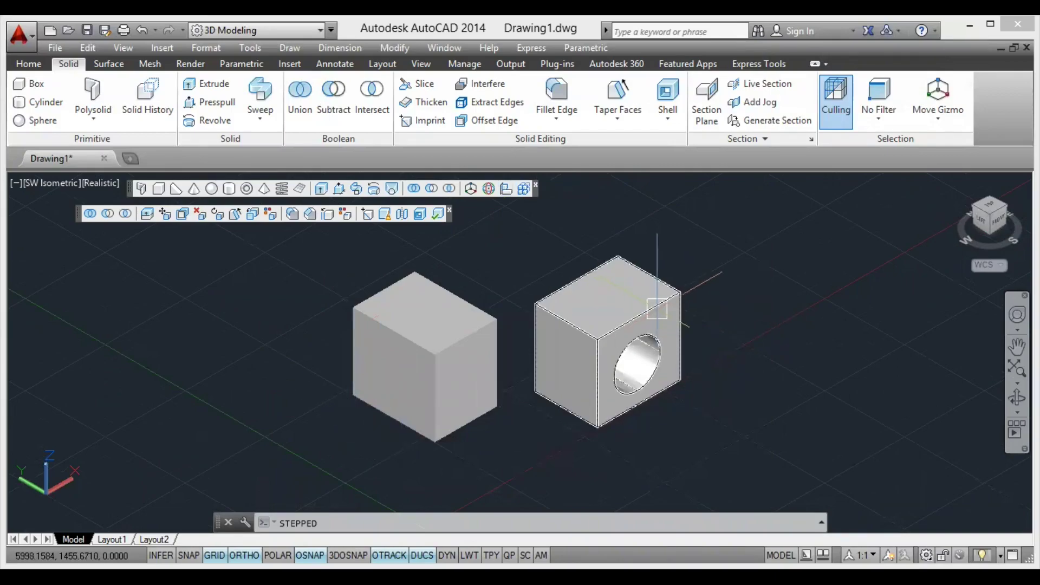
pyautogui.moveTo(657, 307)
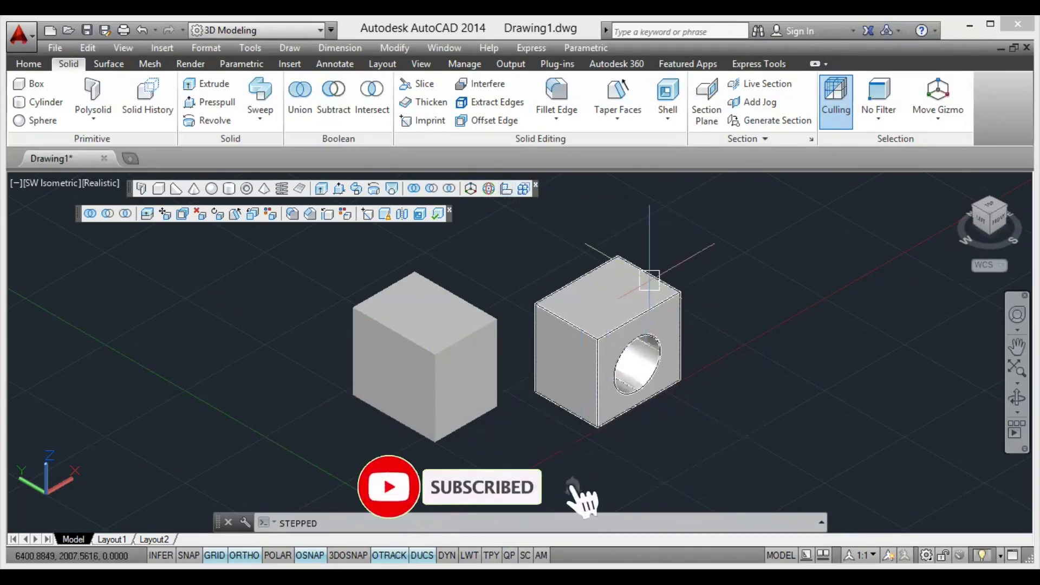
pyautogui.scroll(2, 371, 350)
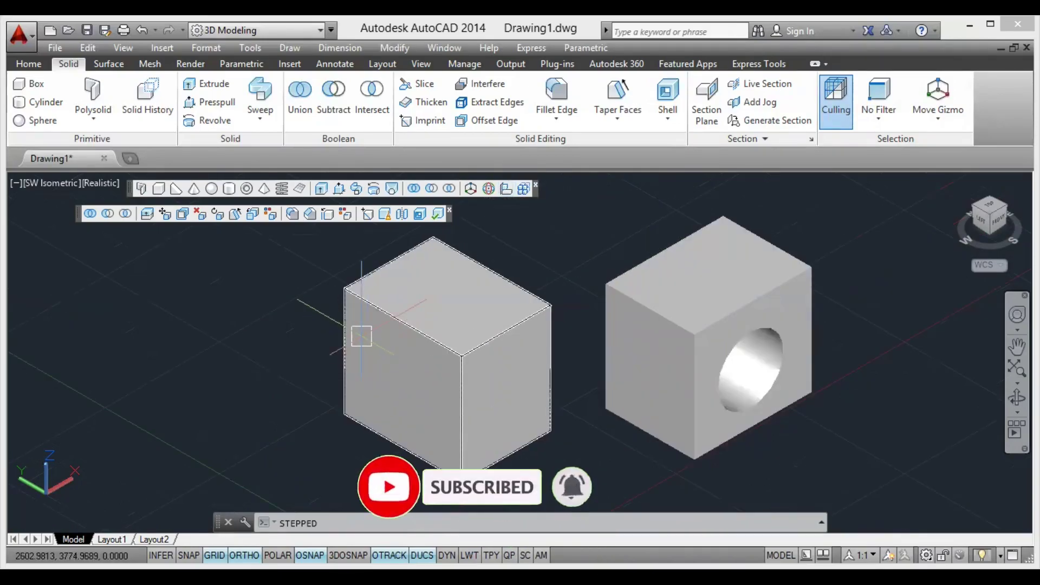
pyautogui.scroll(-4, 340, 406)
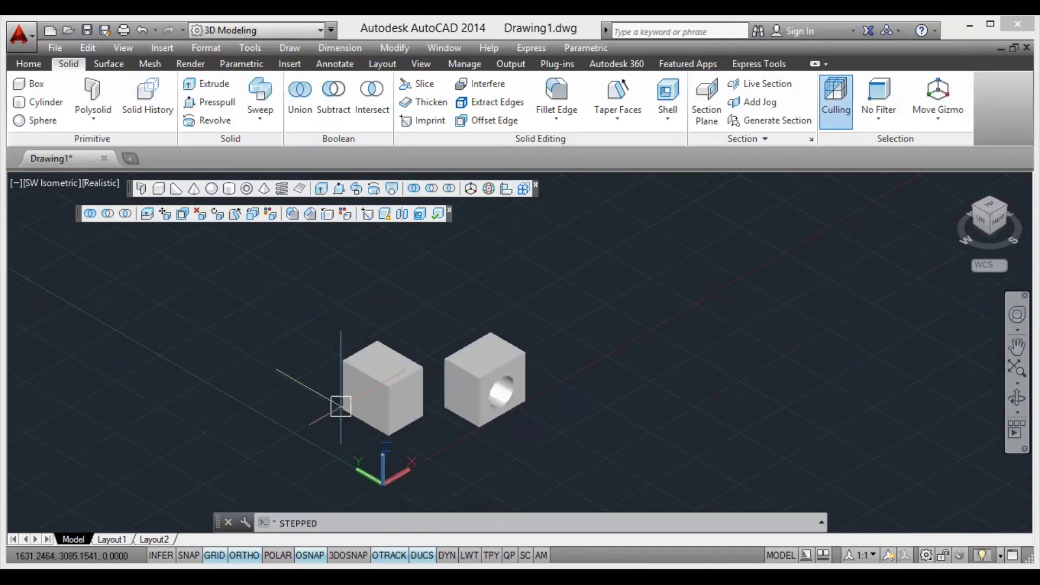
# Align the box with the hole to the solid box's upper front corner with 3D Align, using three corners of its rear face as source points
pyautogui.click(507, 193)
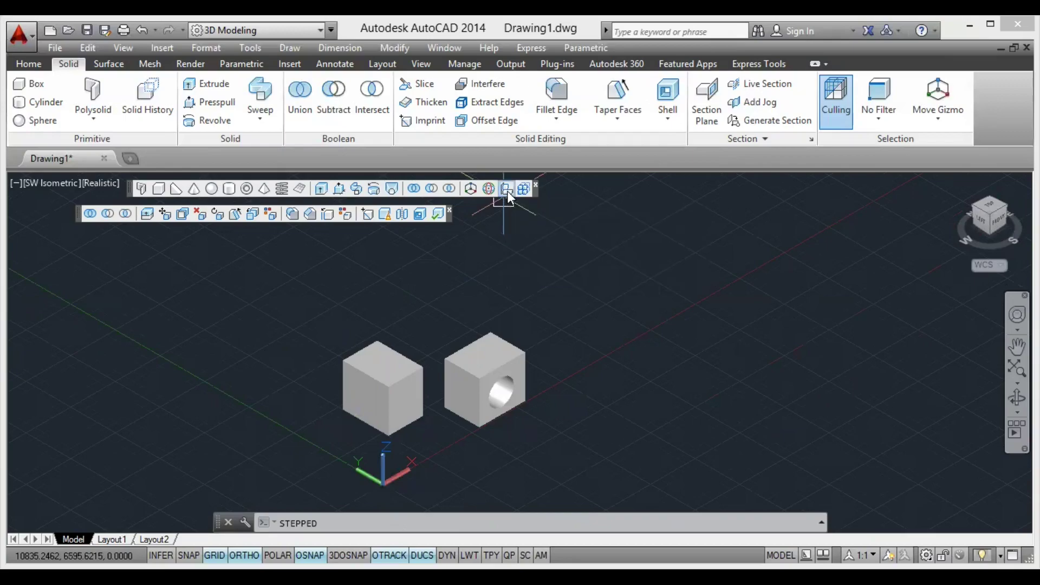
pyautogui.scroll(4, 406, 393)
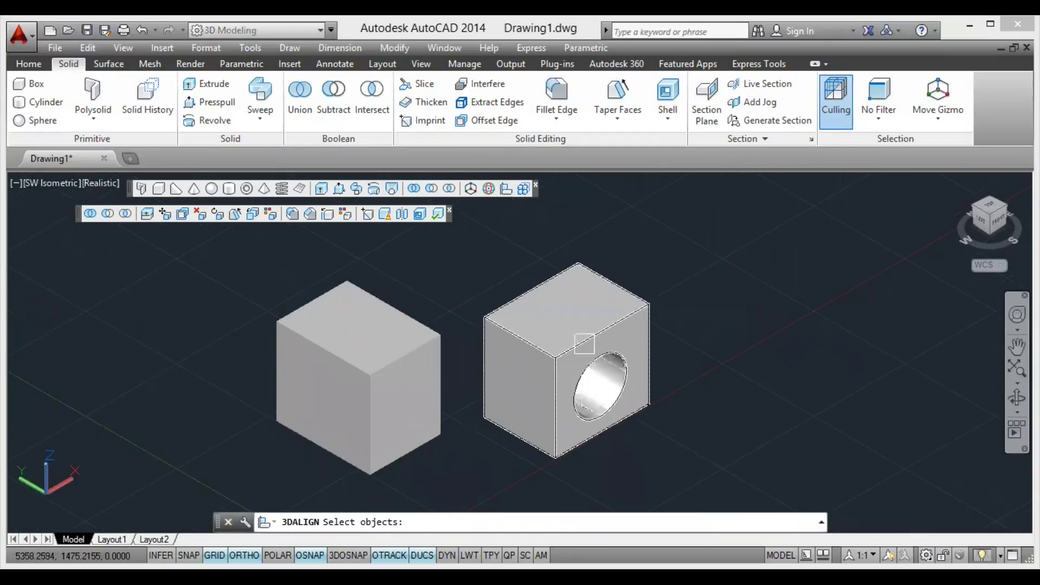
pyautogui.click(584, 343)
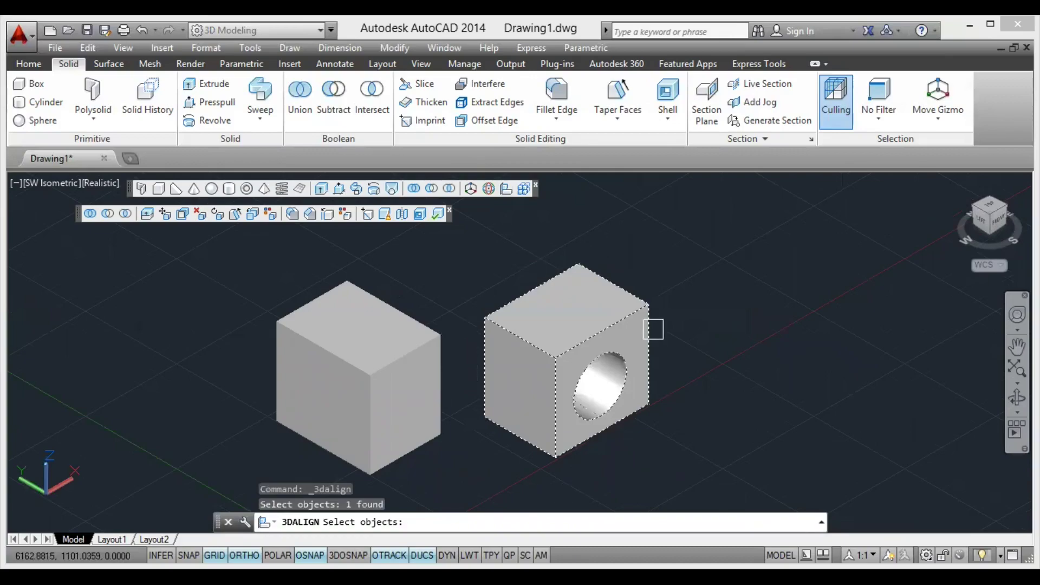
pyautogui.press('Return')
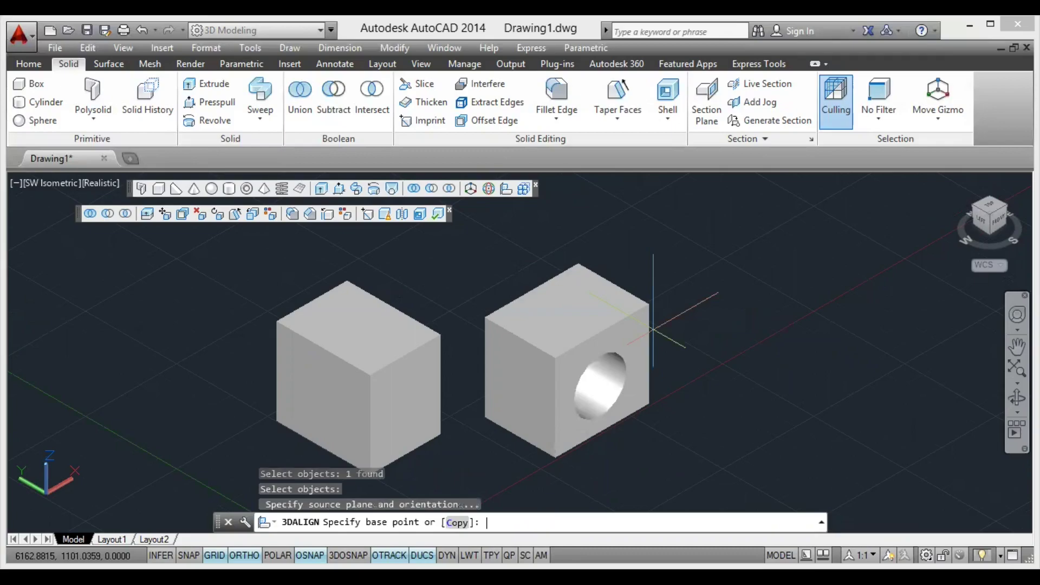
pyautogui.click(578, 262)
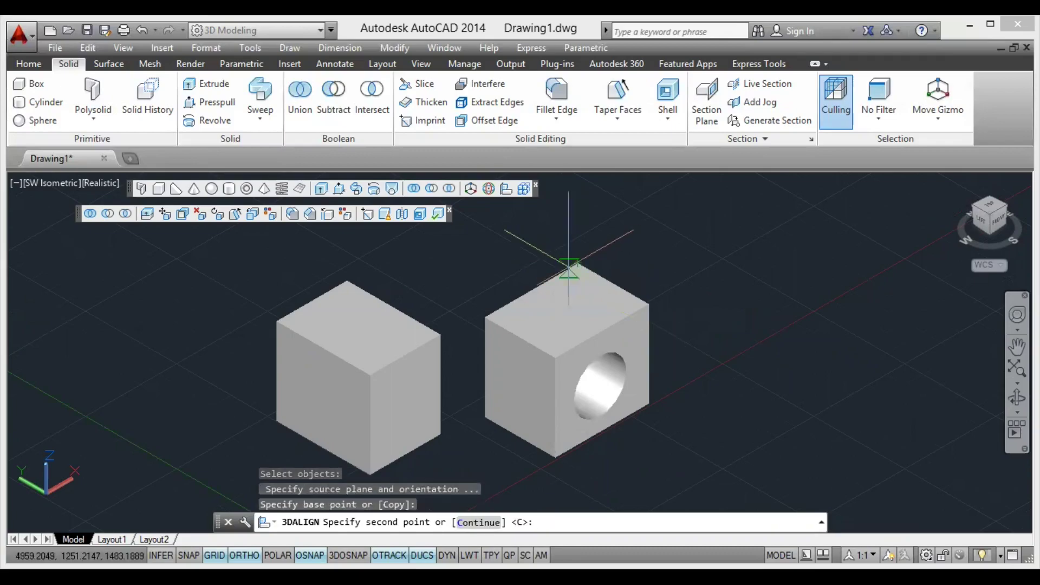
pyautogui.click(484, 318)
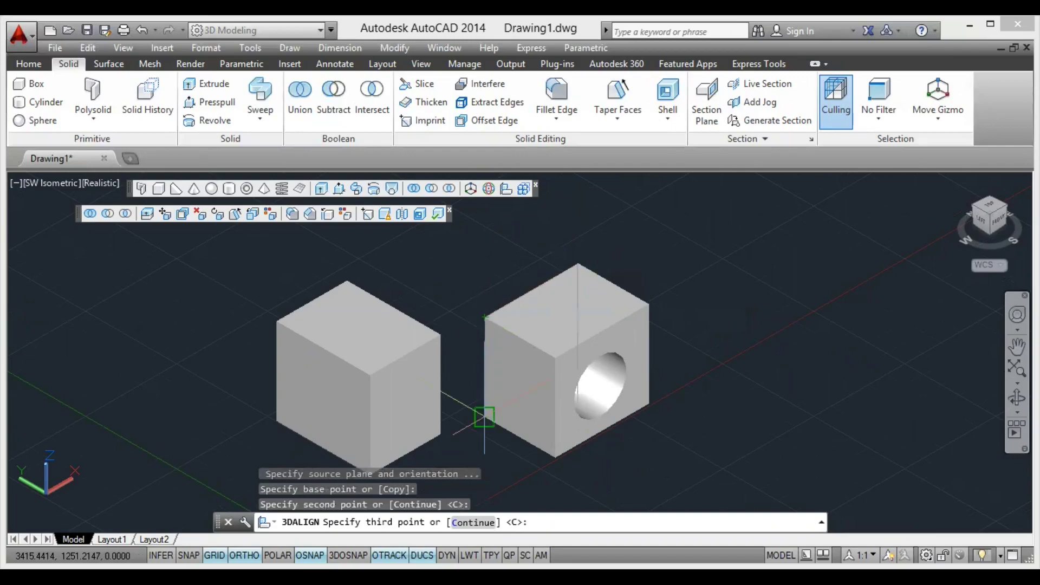
pyautogui.click(485, 417)
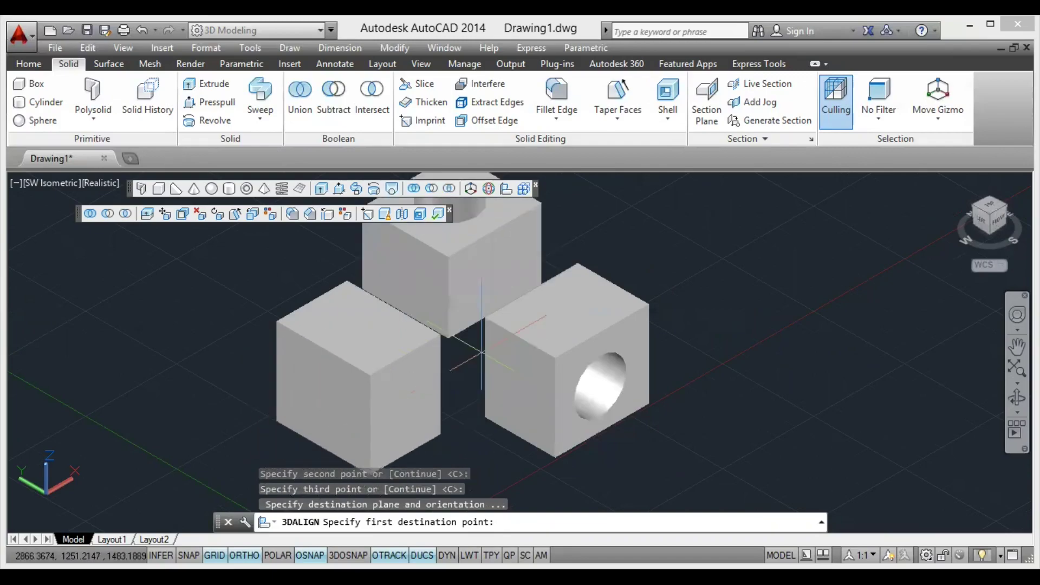
pyautogui.click(369, 375)
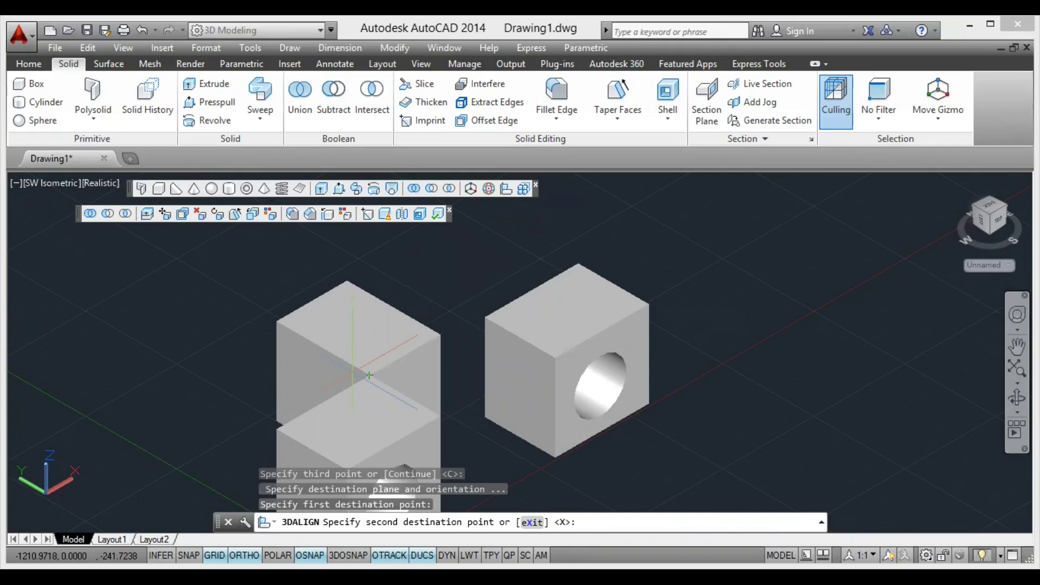
pyautogui.click(369, 375)
pyautogui.press('Return')
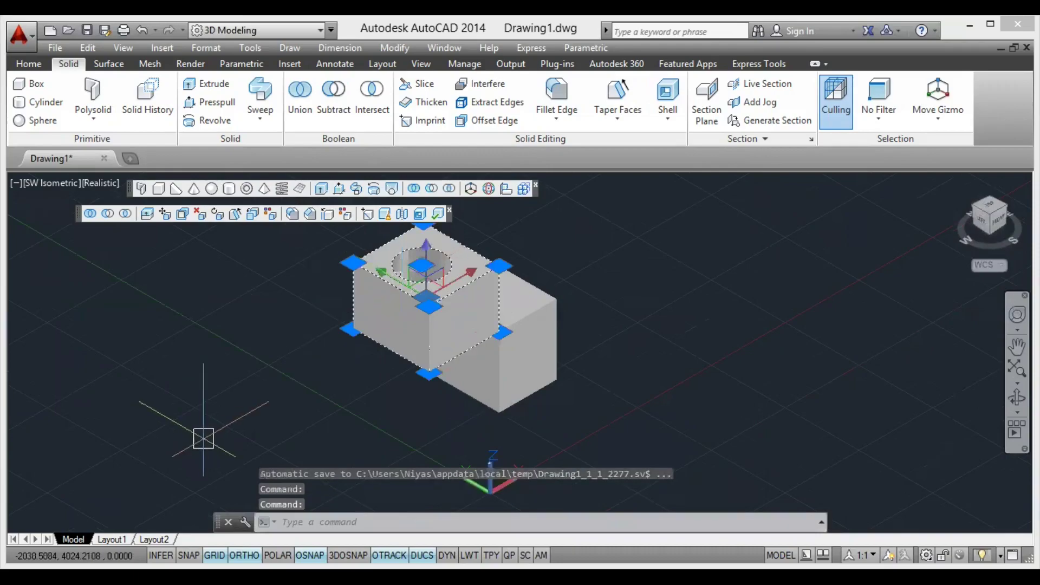
# Delete the box with the hole
pyautogui.press('Delete')
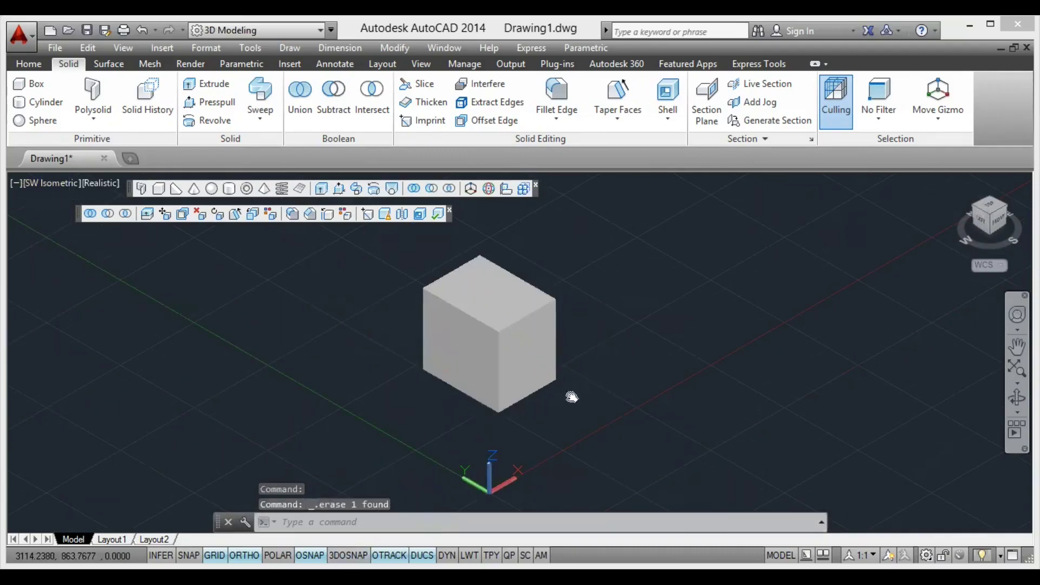
pyautogui.moveTo(568, 395); pyautogui.dragTo(523, 414, button='middle')
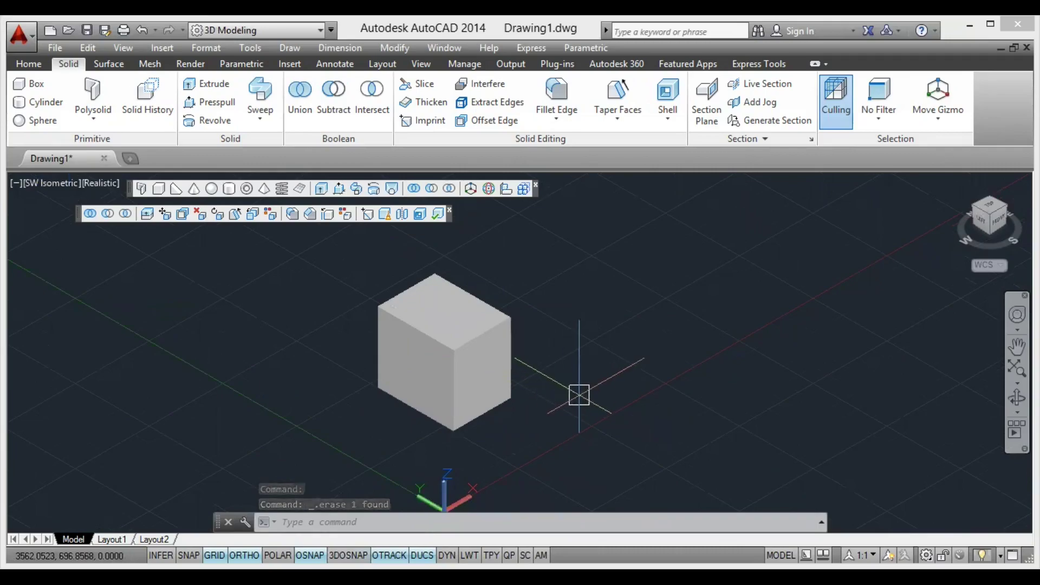
# Draw an upright rectangle in the Front UCS, in the free space beside the solid box along the X axis
pyautogui.write('rec')
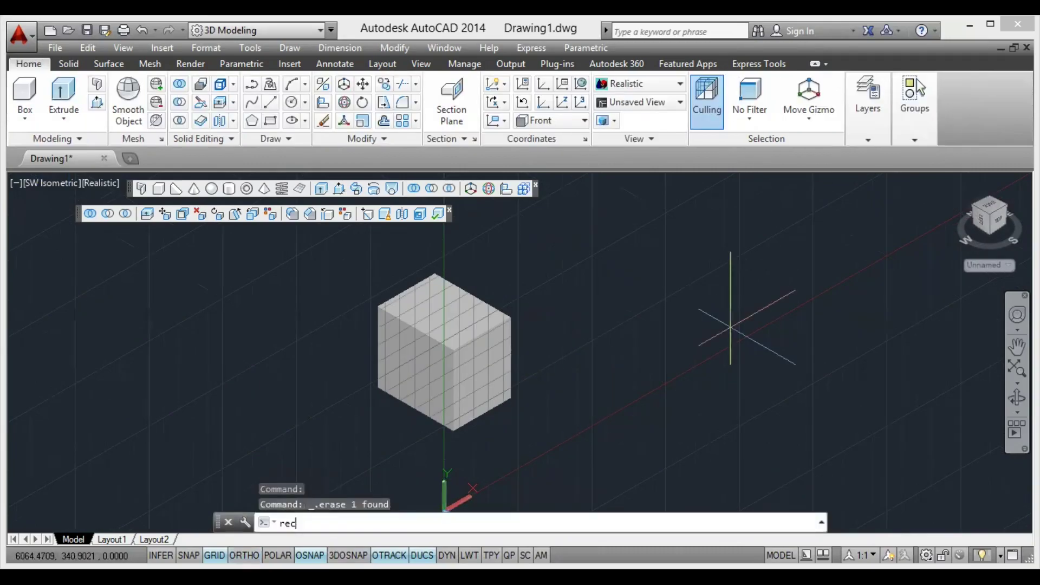
pyautogui.press('Return')
pyautogui.click(650, 383)
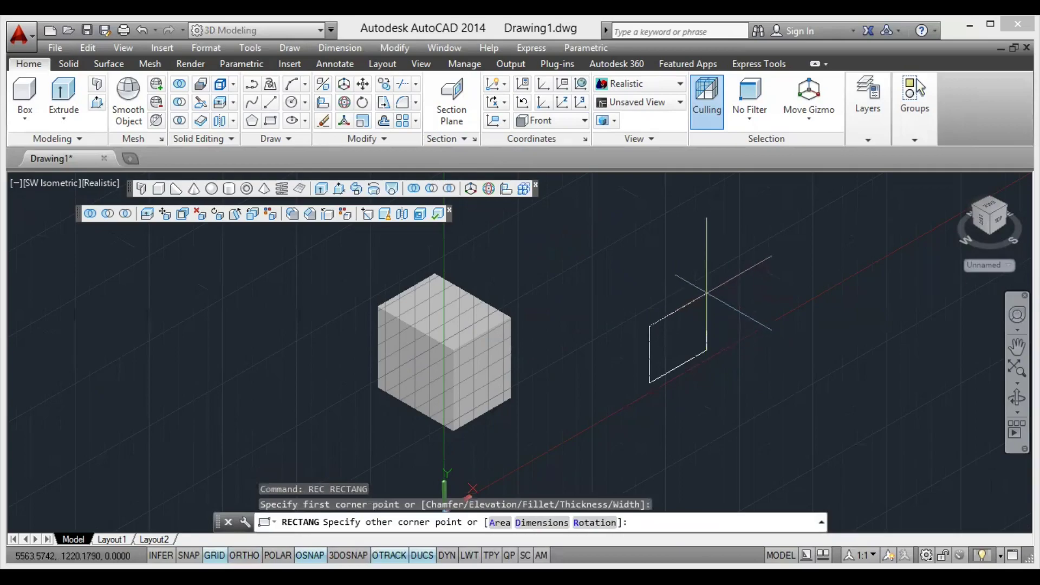
pyautogui.click(706, 293)
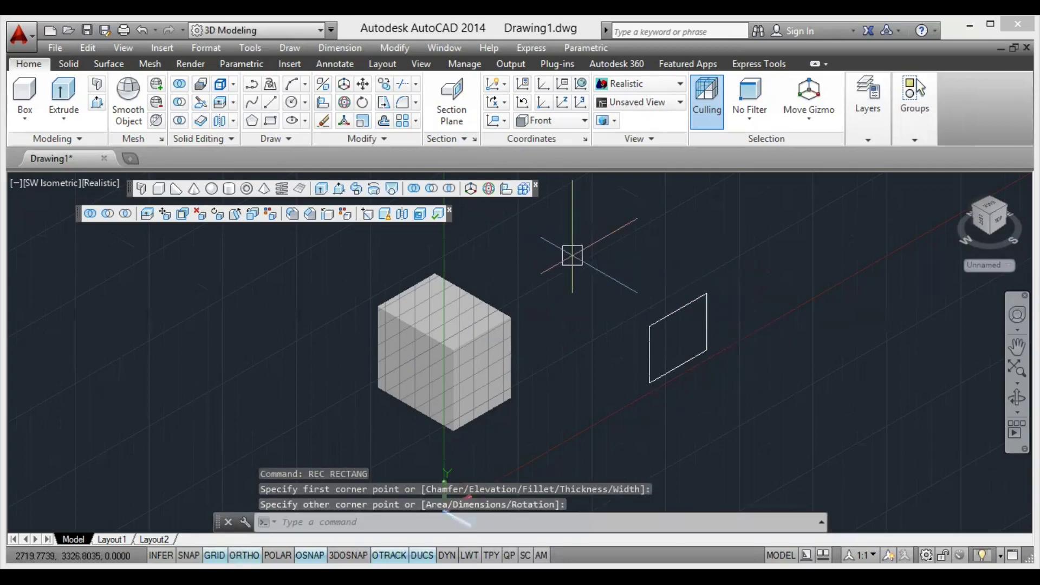
# Extrude the upright rectangle into a thin slab extending backwards from its plane
pyautogui.write('EXT')
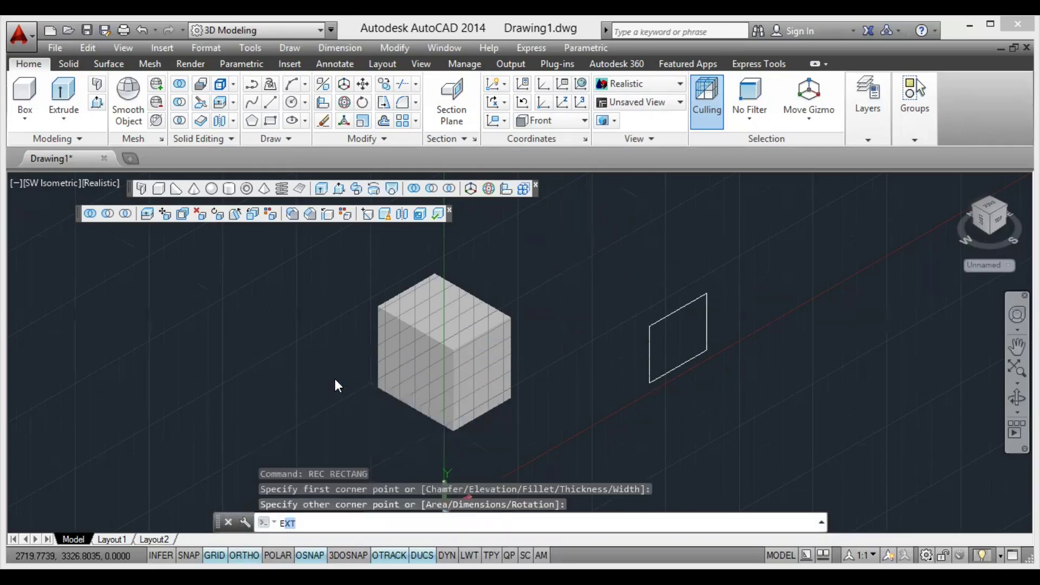
pyautogui.press('Return')
pyautogui.click(678, 312)
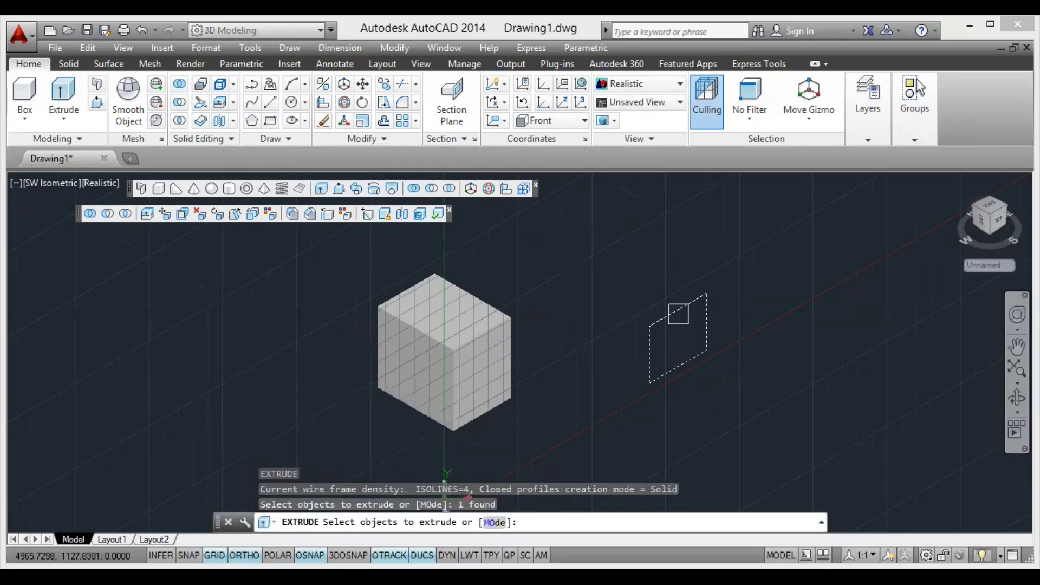
pyautogui.press('Return')
pyautogui.click(612, 328)
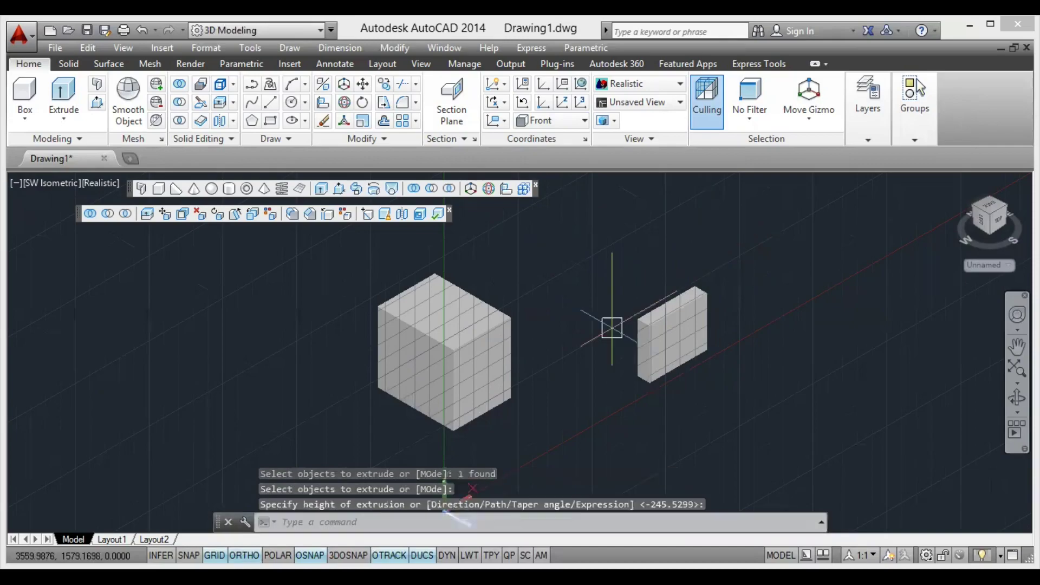
# Switch the UCS to Top
pyautogui.scroll(3, 612, 327)
pyautogui.scroll(-2, 693, 329)
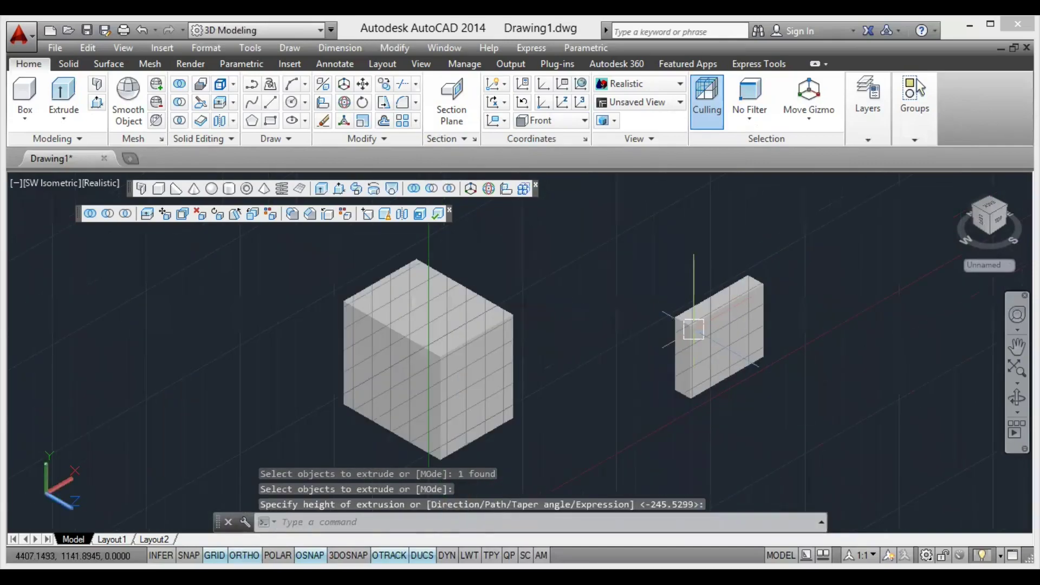
pyautogui.click(524, 120)
pyautogui.click(542, 160)
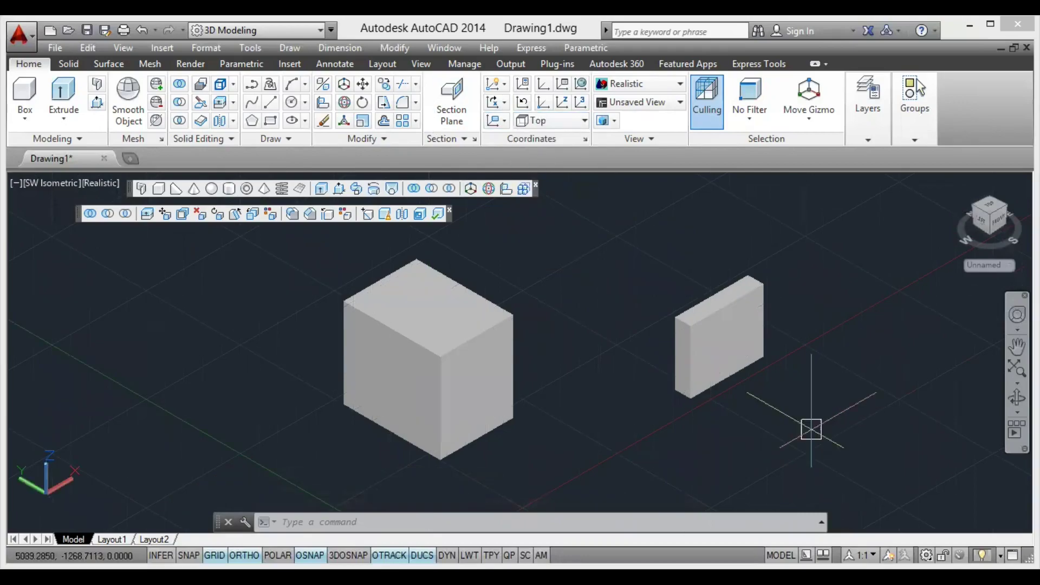
# Align the thin slab against the solid box's left side face with 3D Align, matching corners of the slab's large face to destination points on the box
pyautogui.click(509, 192)
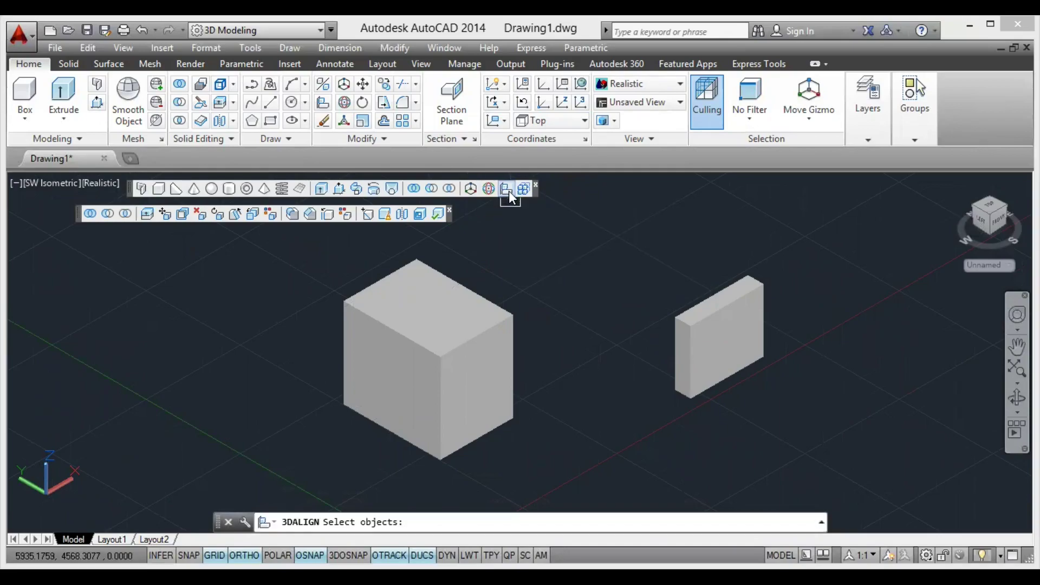
pyautogui.click(708, 319)
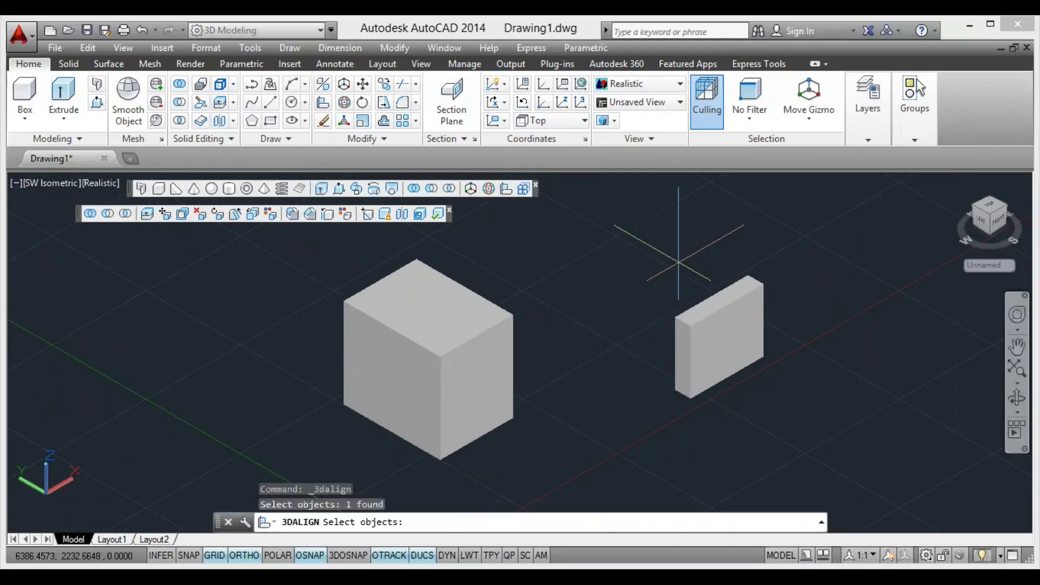
pyautogui.press('Return')
pyautogui.click(747, 275)
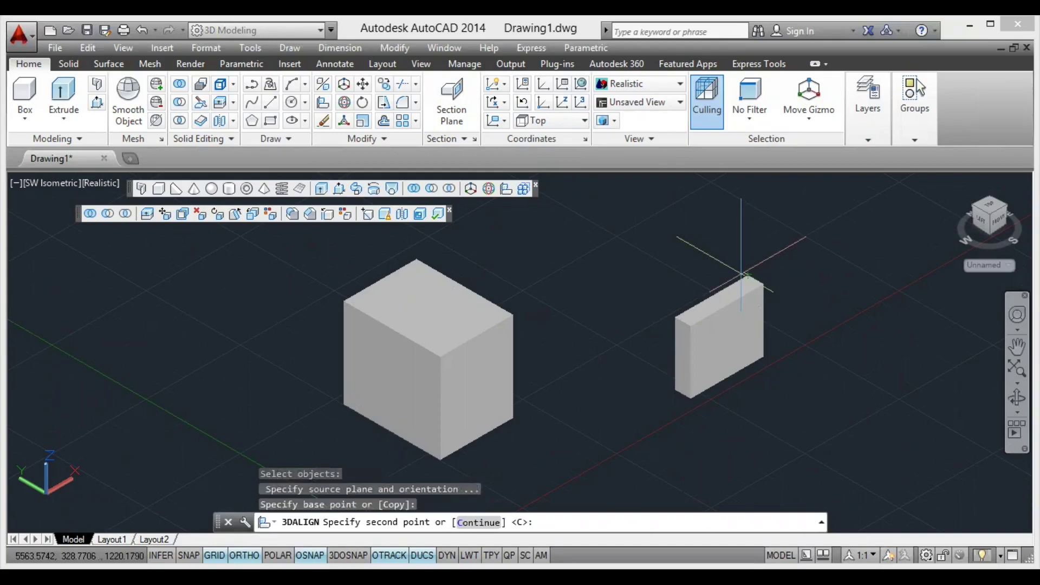
pyautogui.click(675, 389)
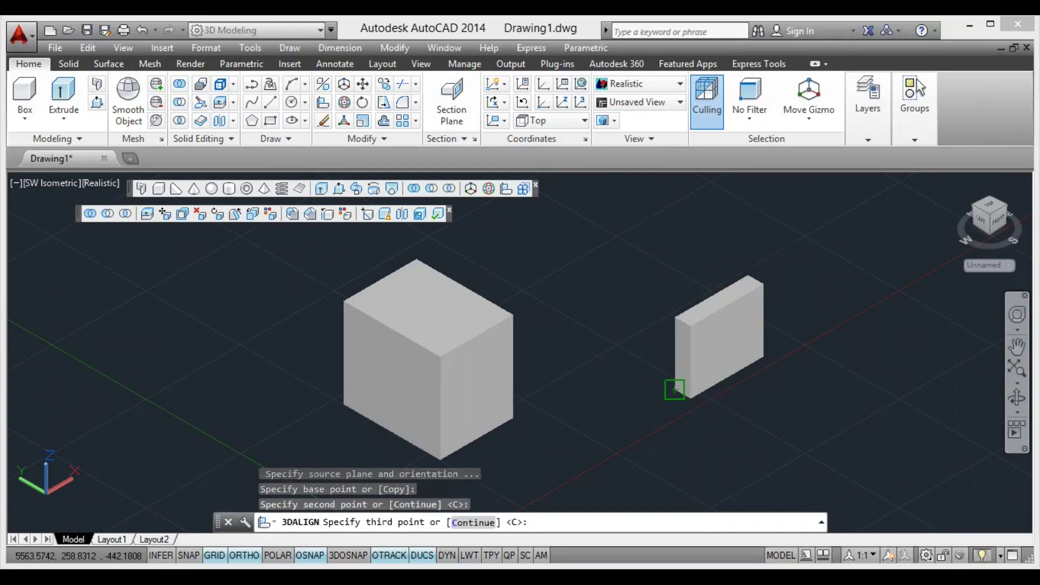
pyautogui.press('Return')
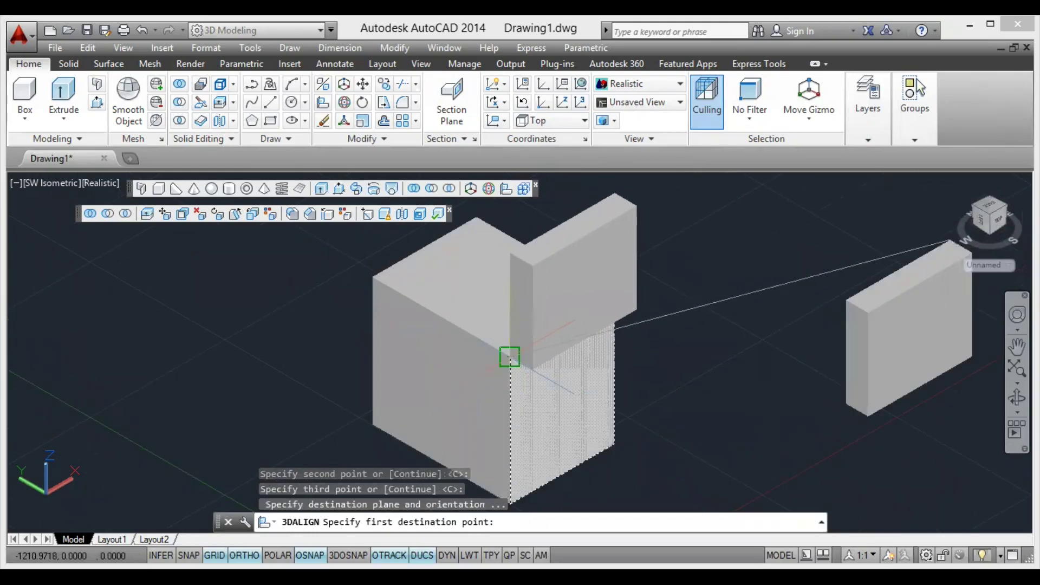
pyautogui.click(509, 356)
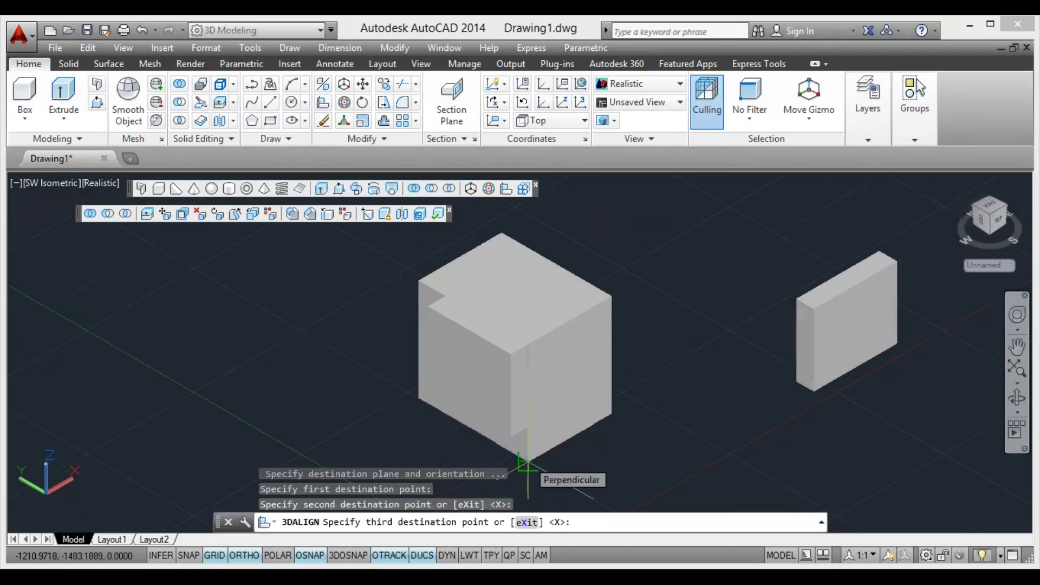
pyautogui.click(528, 464)
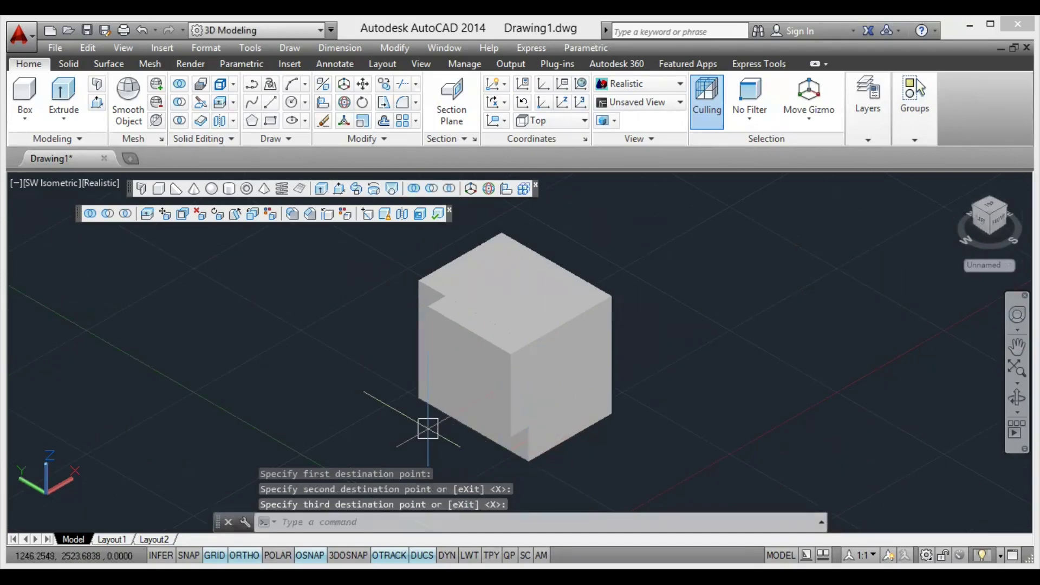
pyautogui.scroll(3, 452, 347)
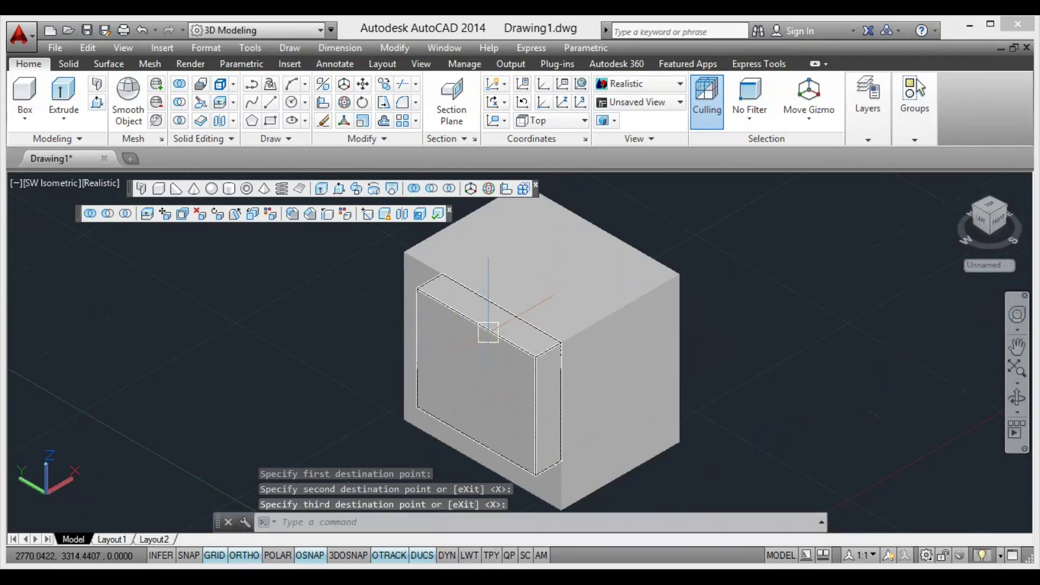